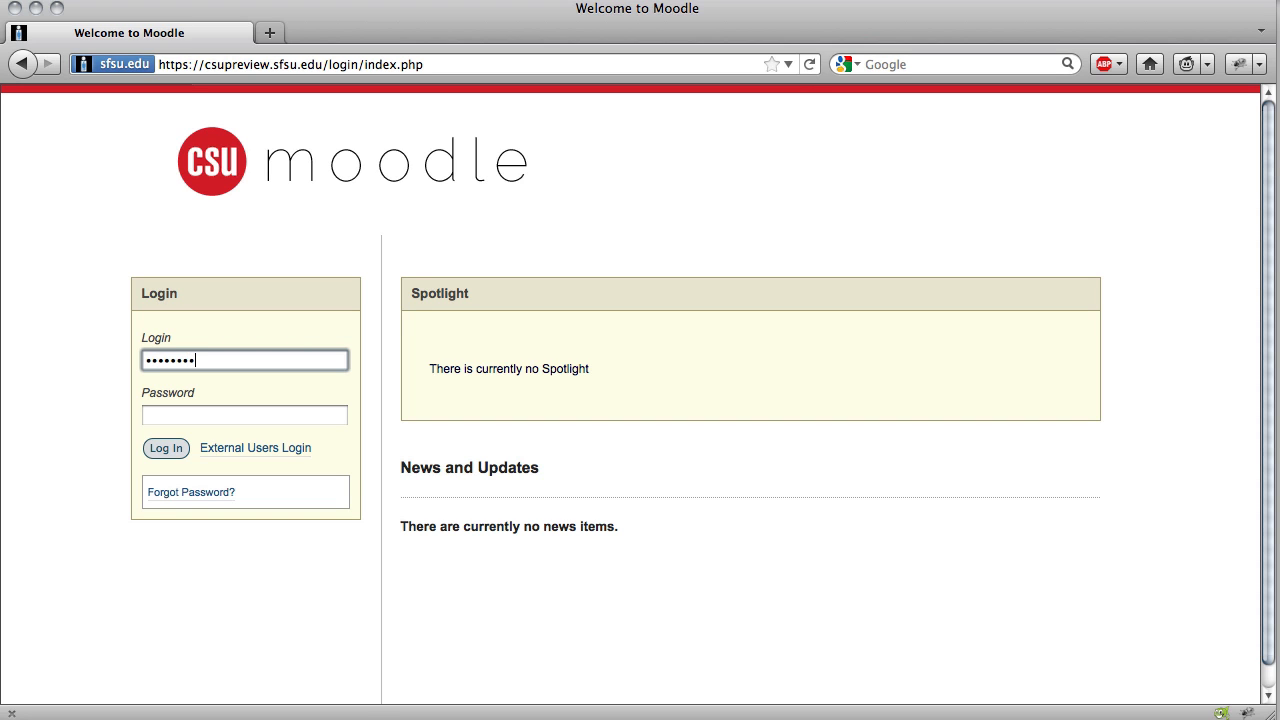
Enter the account password and log in to the CSU Moodle site
key("Tab")
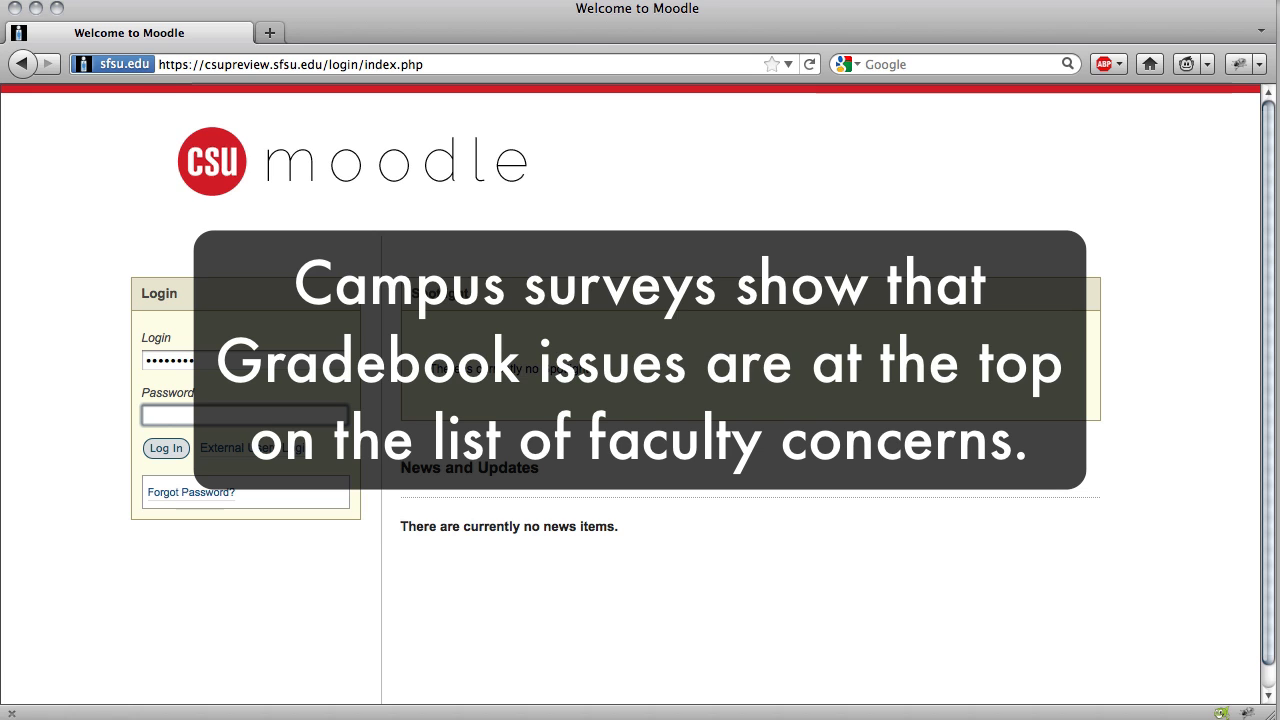
type("••")
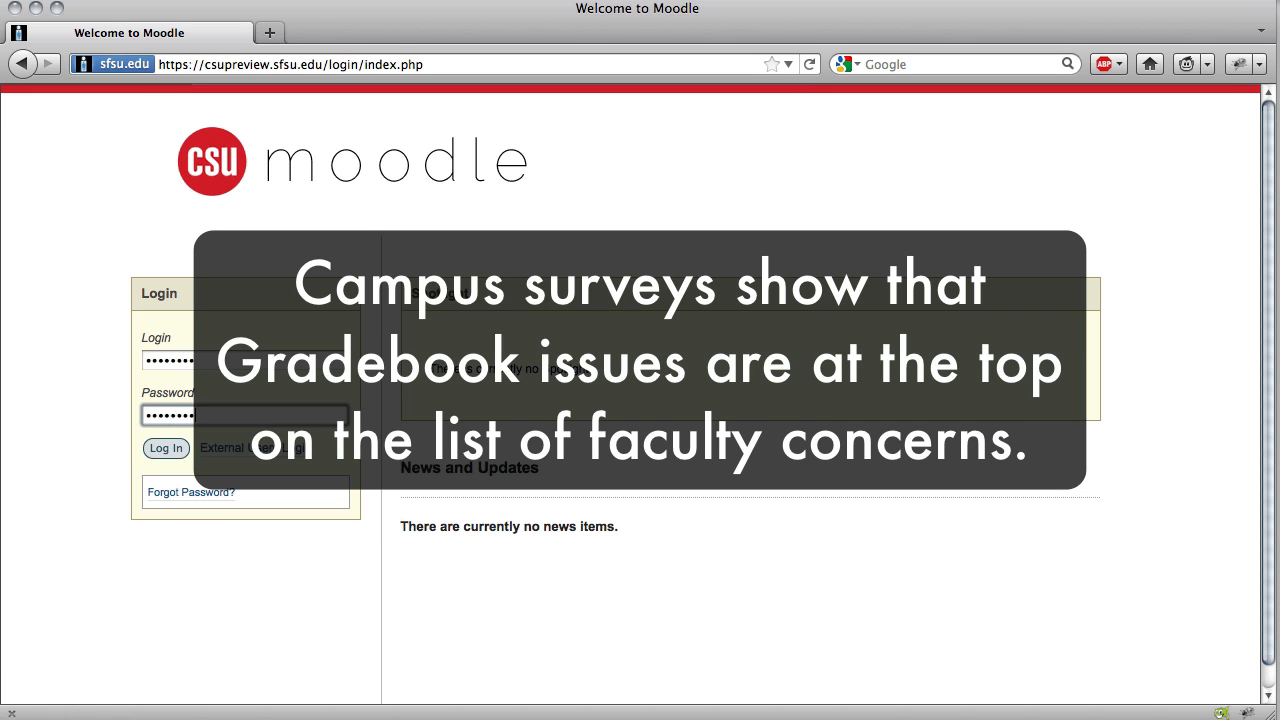
left_click(168, 452)
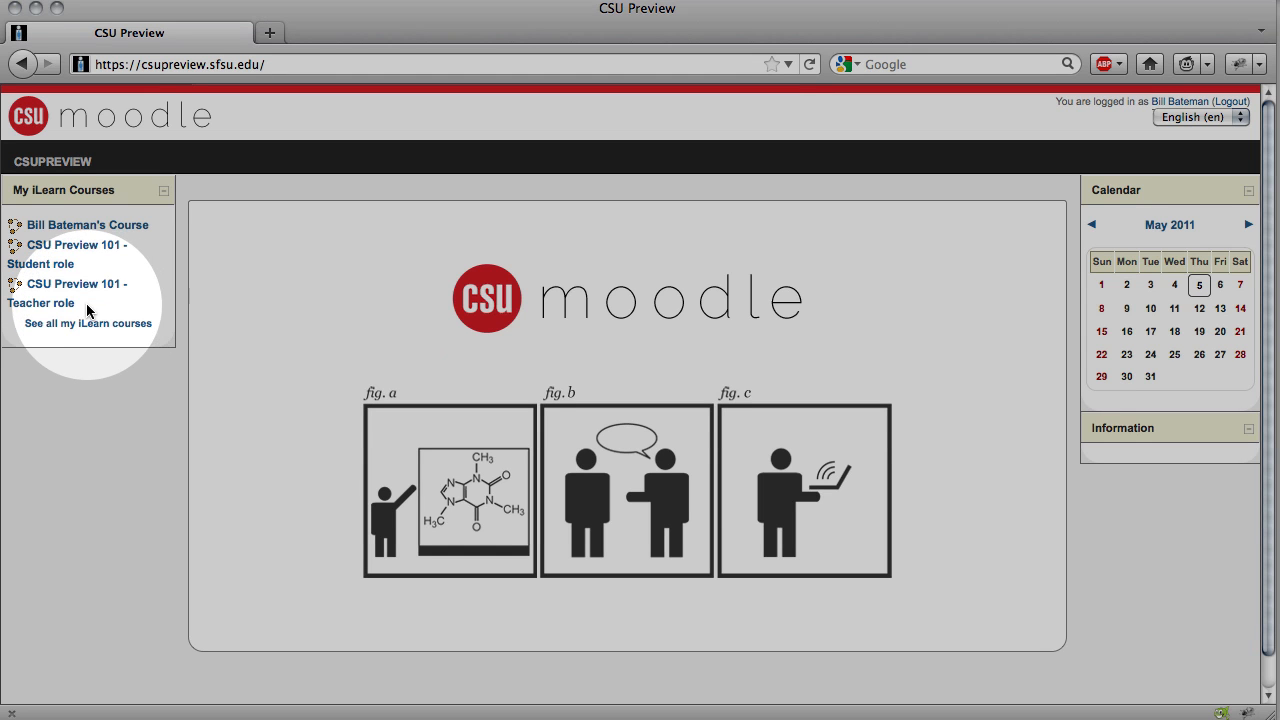
Open the CSU Preview 101 - Teacher role course and view the grader report in its gradebook
left_click(68, 313)
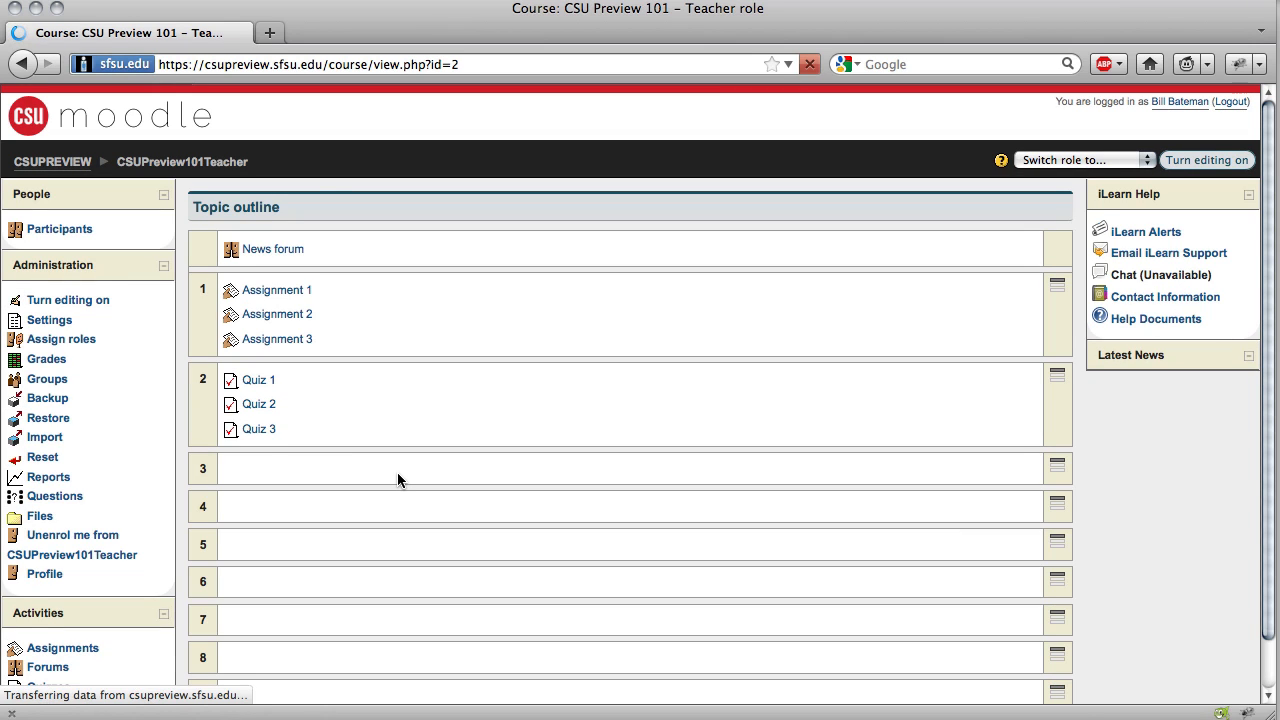
scroll(397, 478, "down", 2)
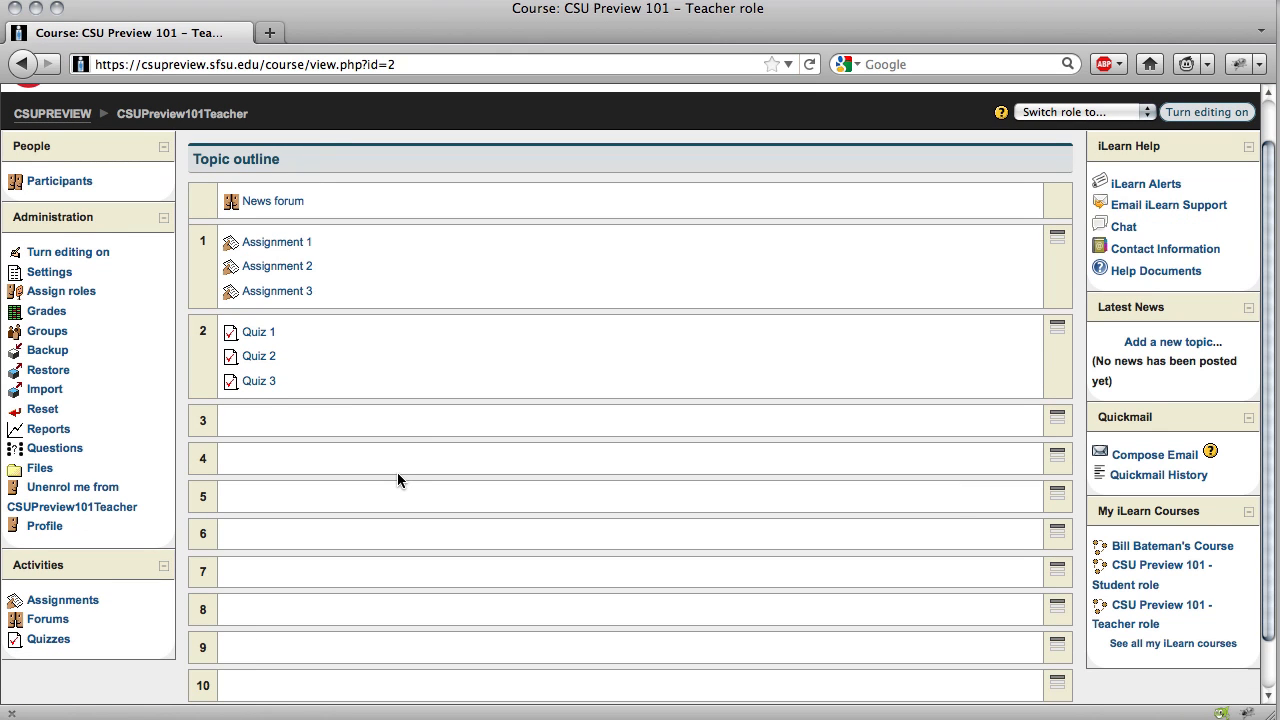
scroll(397, 472, "down", 1)
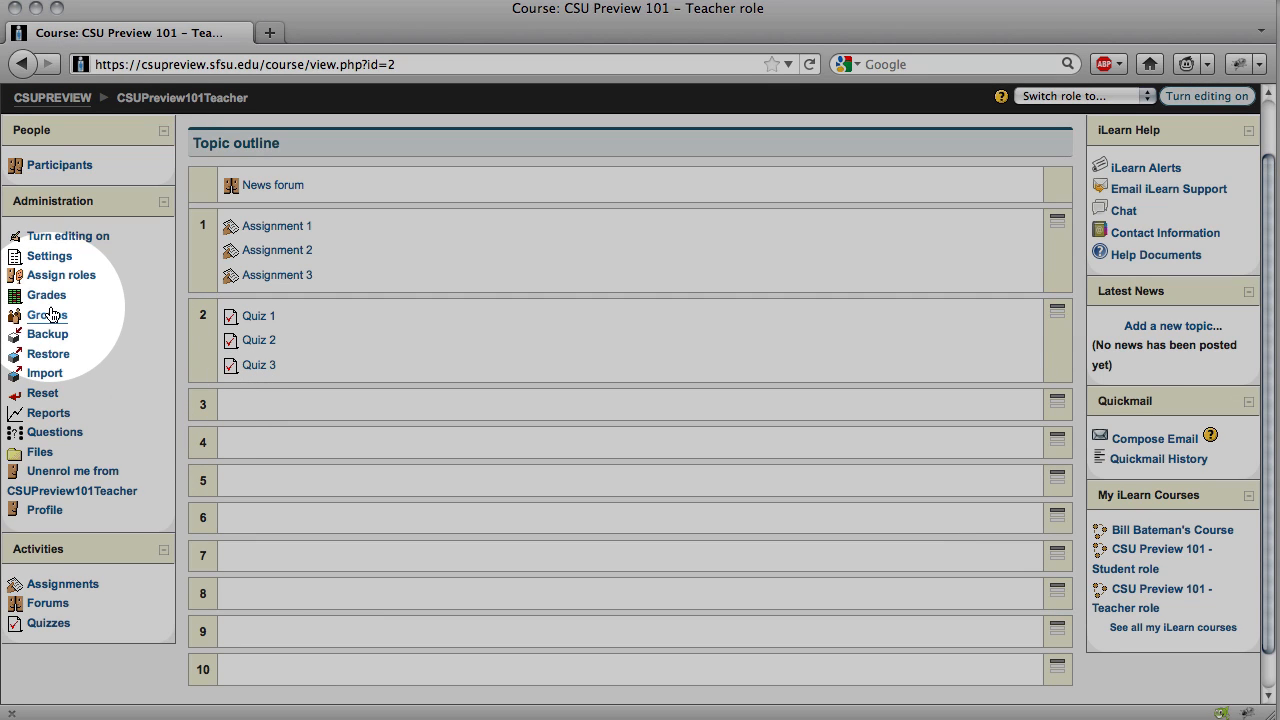
left_click(46, 296)
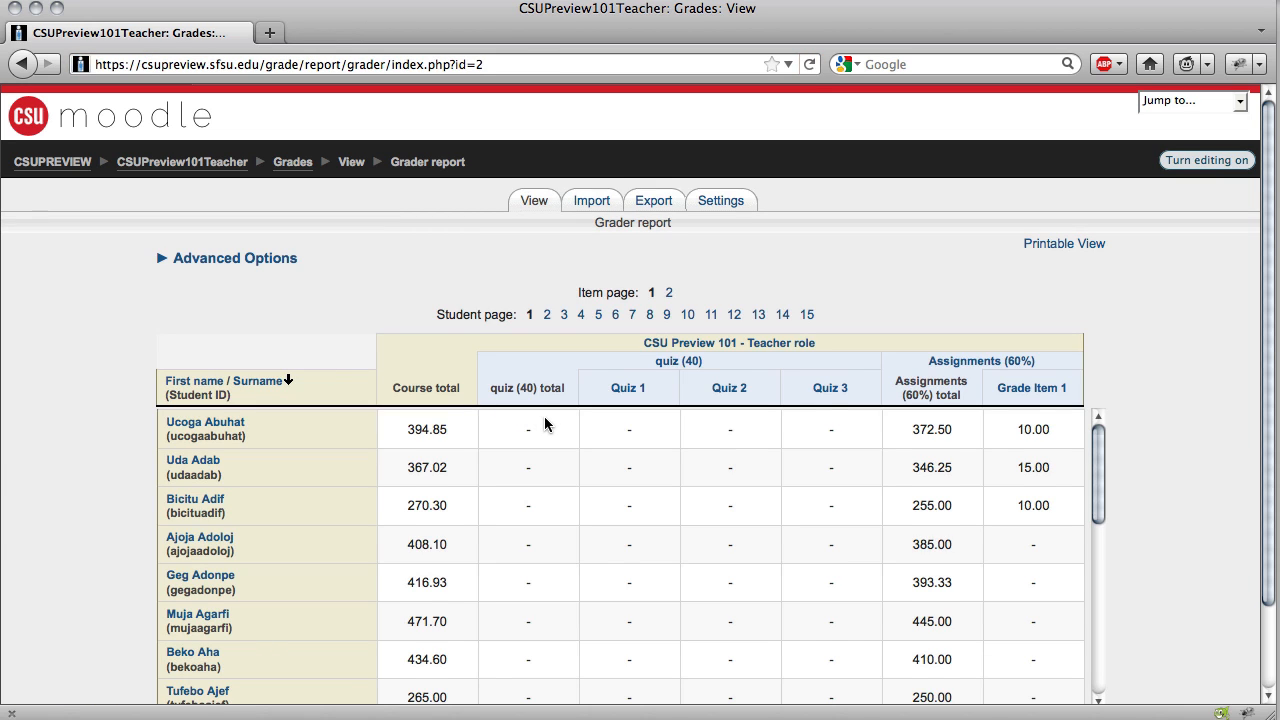
scroll(560, 425, "down", 1)
scroll(659, 467, "up", 1)
scroll(1160, 523, "down", 3)
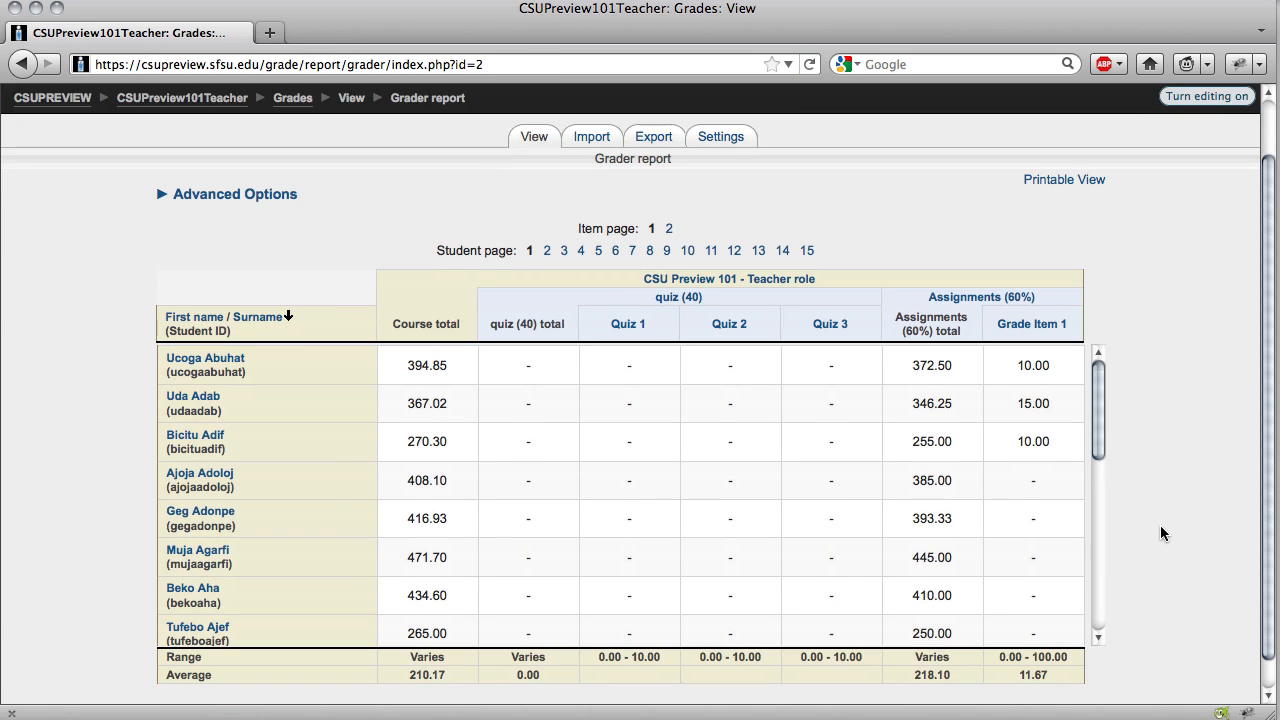
scroll(1160, 533, "down", 1)
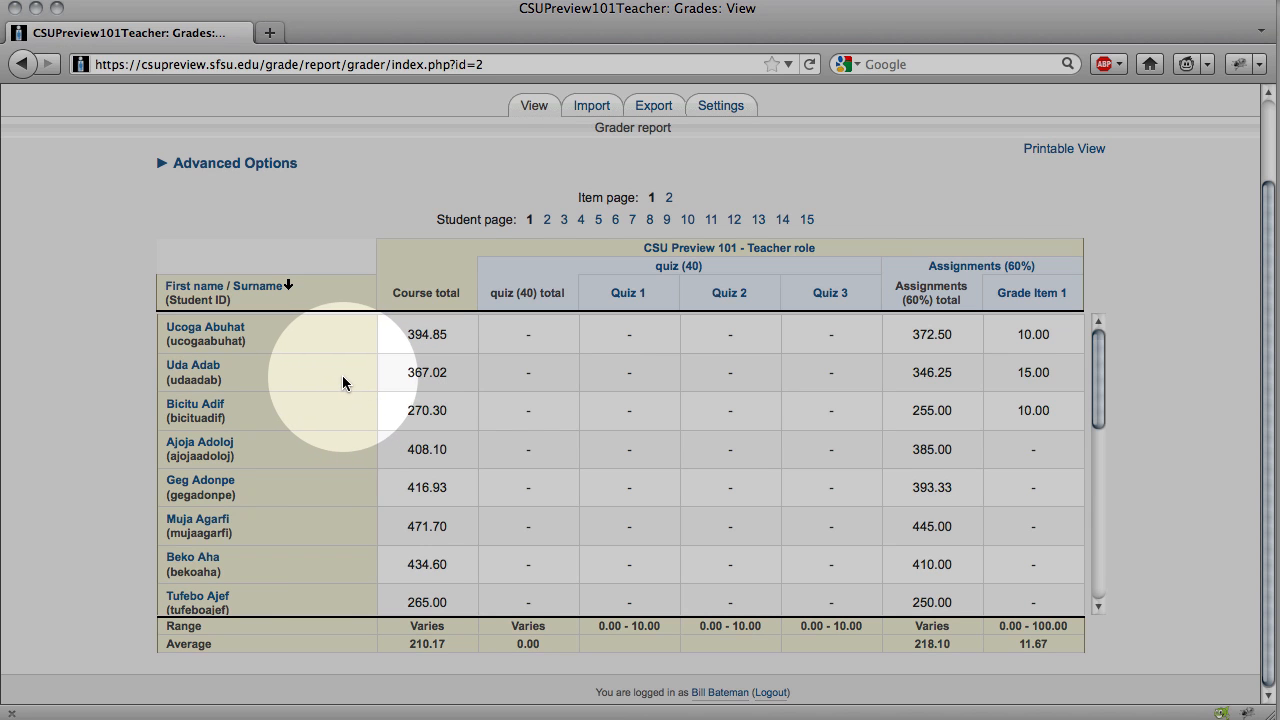
Expand the grader report's advanced options and inspect the category view and group filter choices
left_click(240, 164)
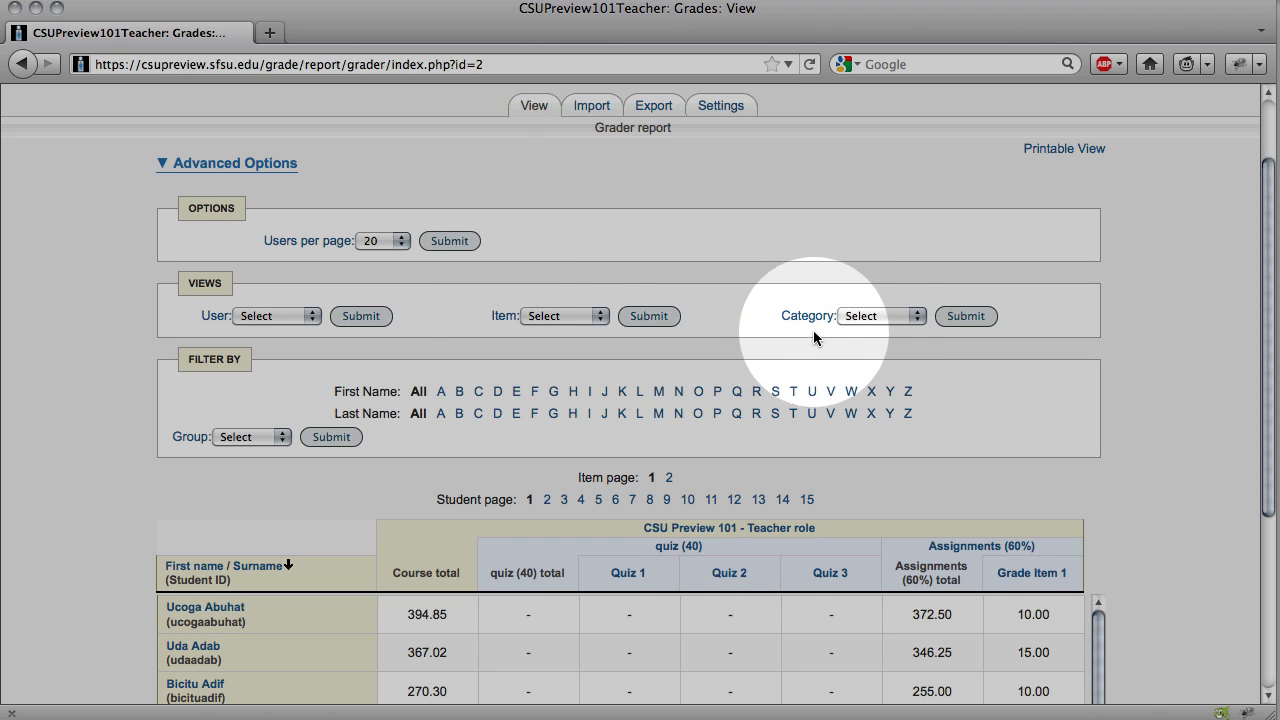
left_click(855, 316)
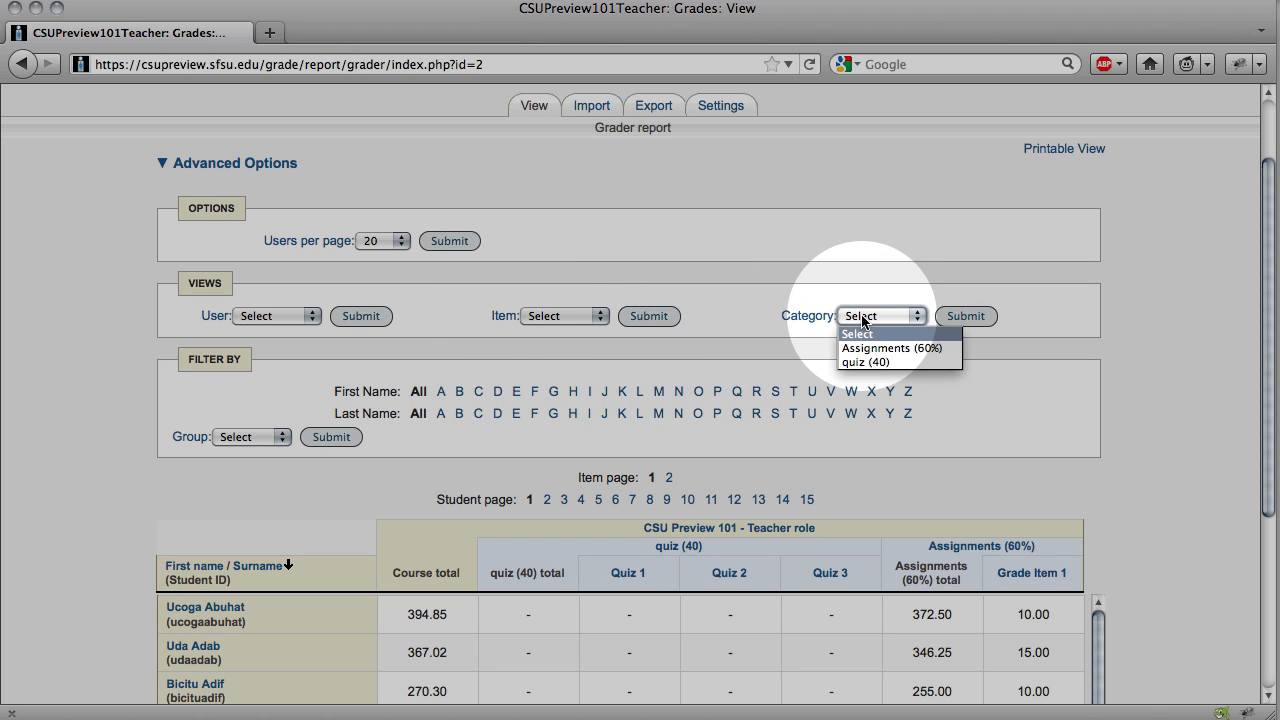
left_click(805, 319)
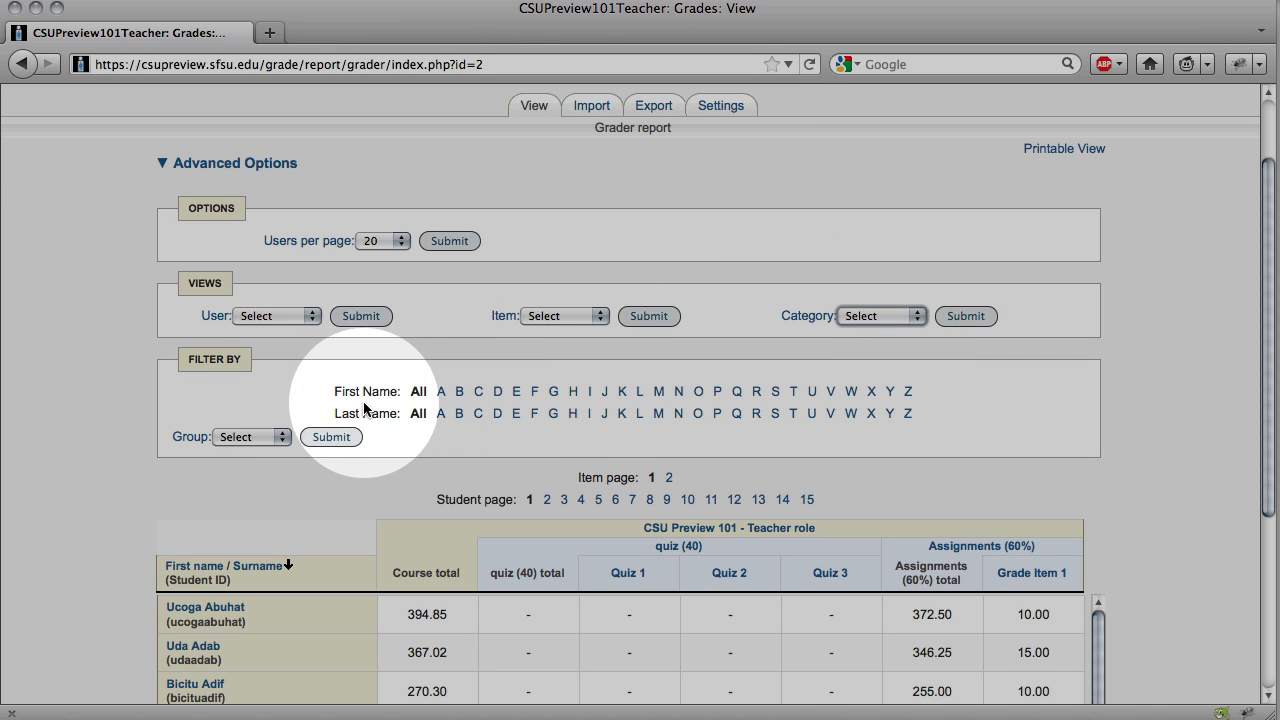
left_click(274, 437)
left_click(278, 440)
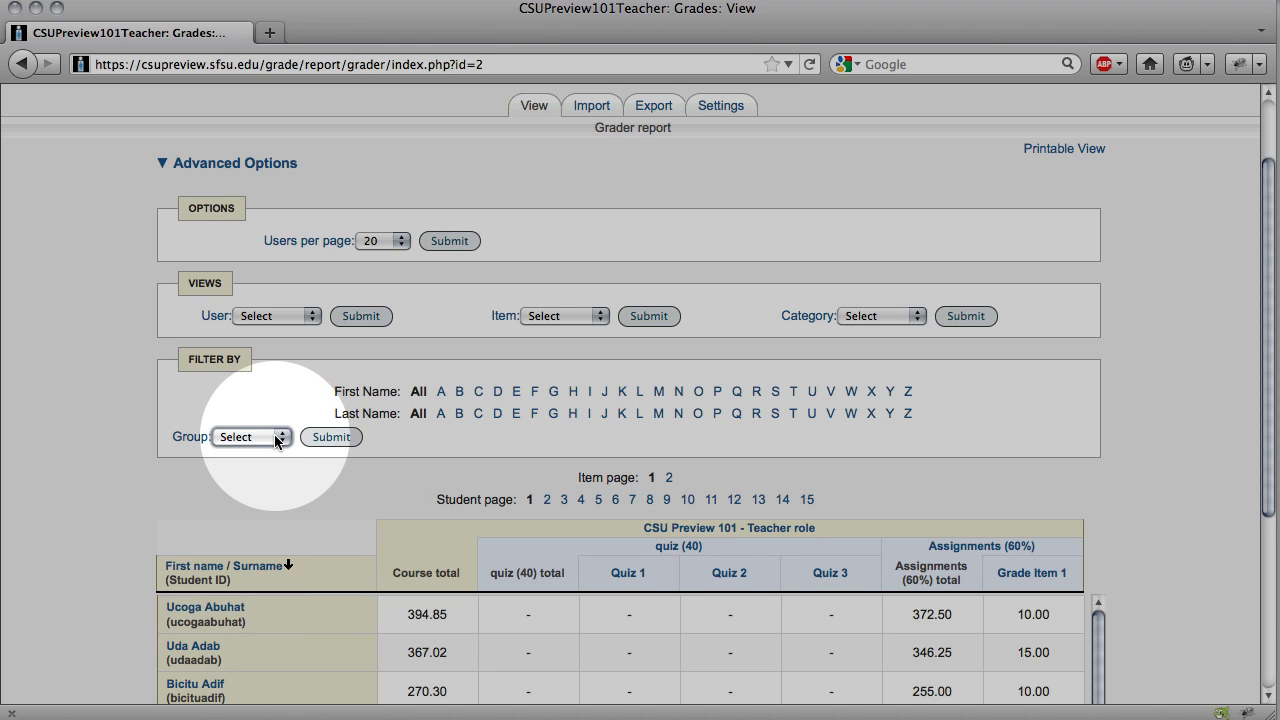
scroll(416, 440, "down", 1)
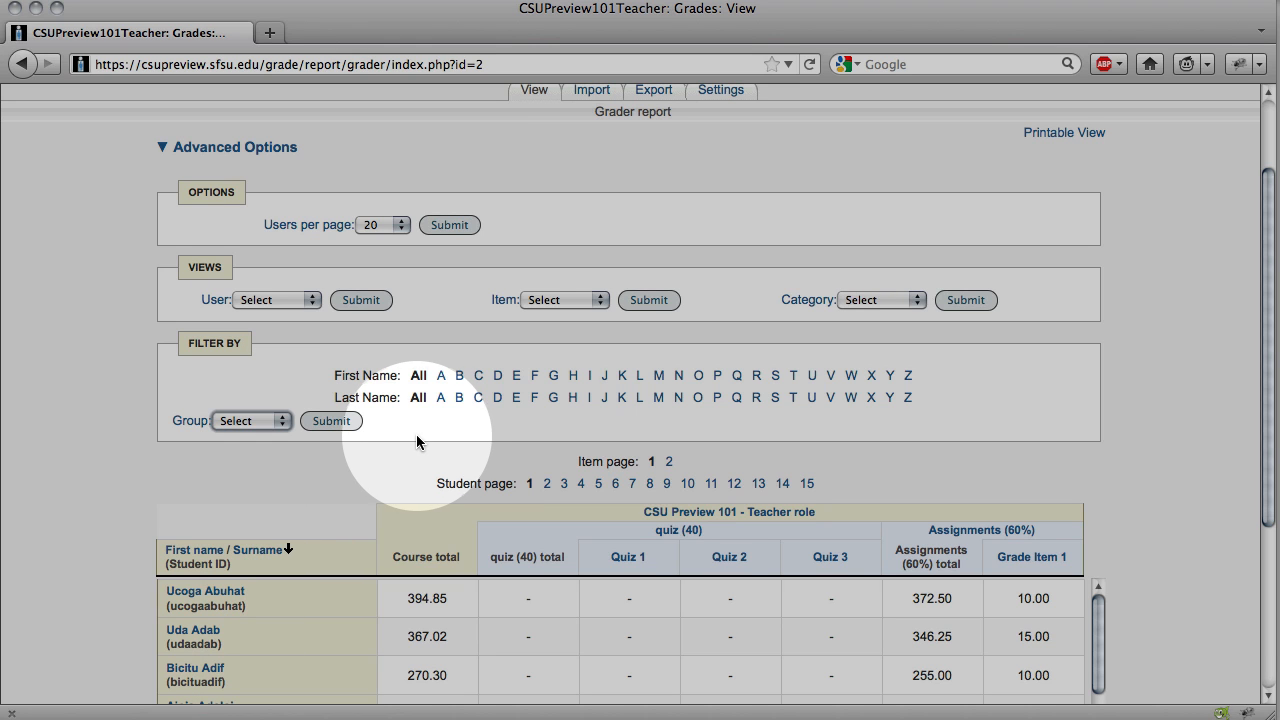
scroll(484, 316, "up", 3)
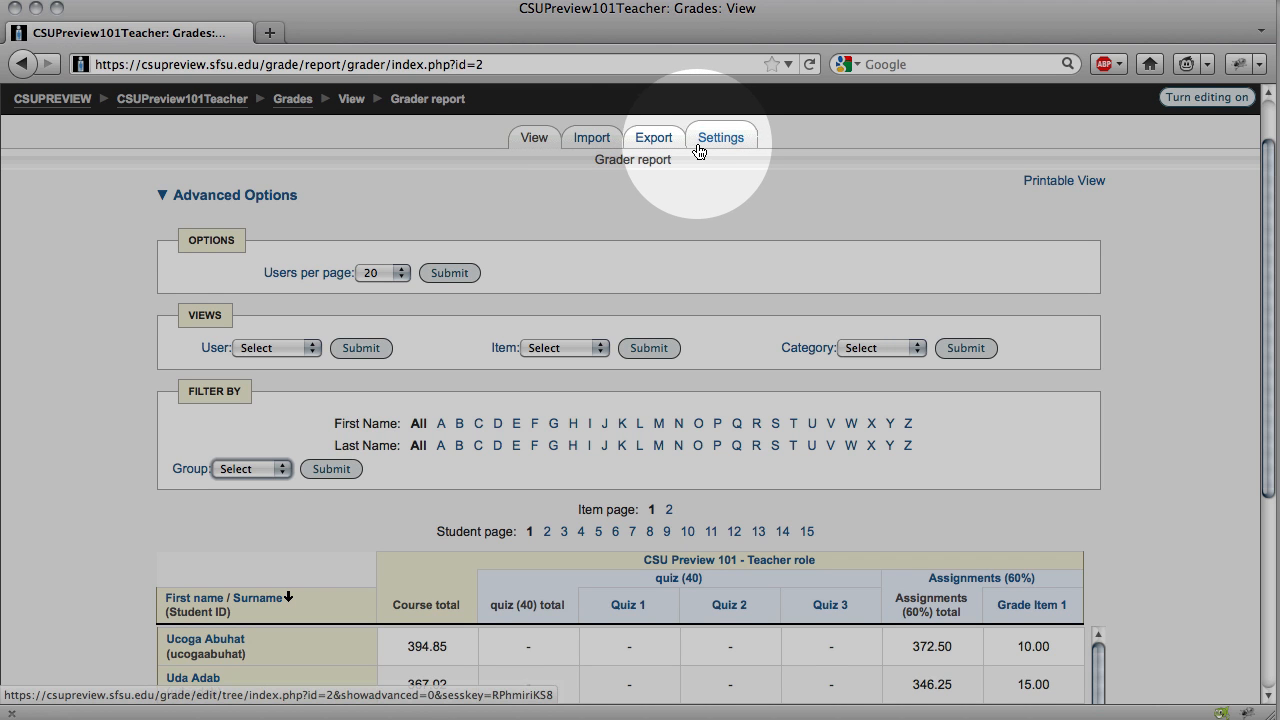
Open the gradebook's categories and items settings and review the course aggregation choices, weights and maximum grades
left_click(702, 148)
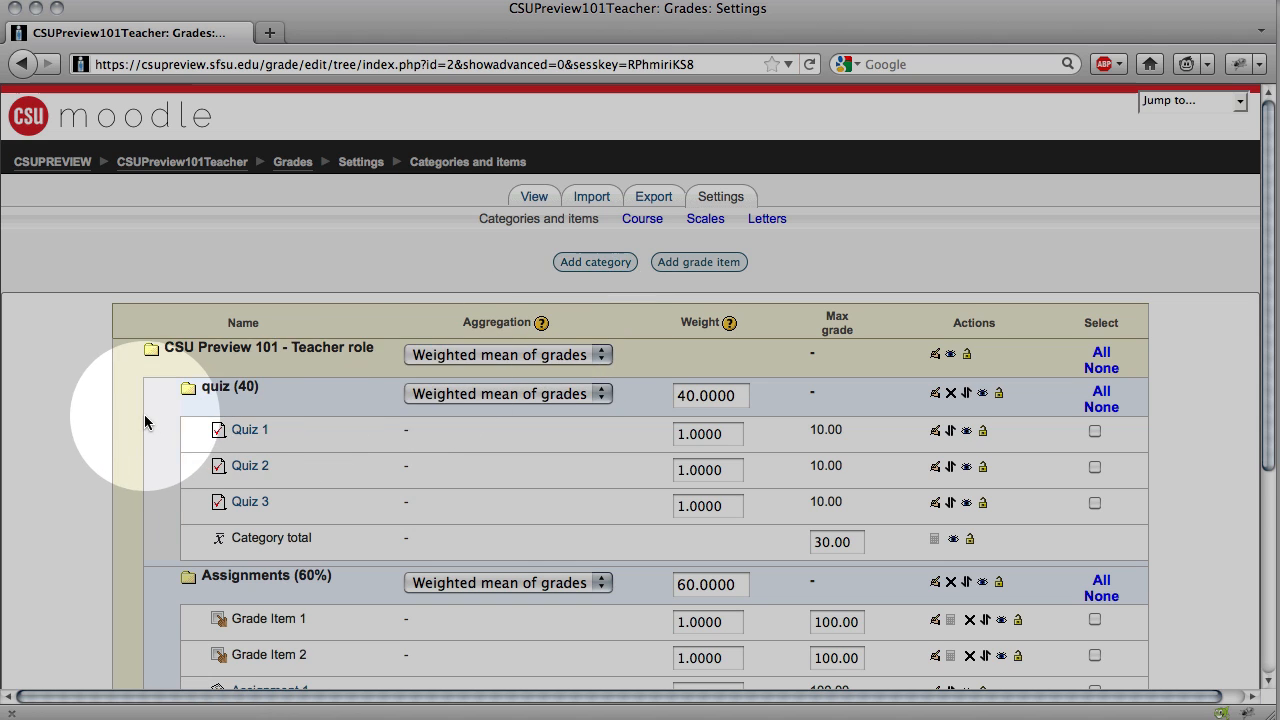
scroll(144, 422, "down", 2)
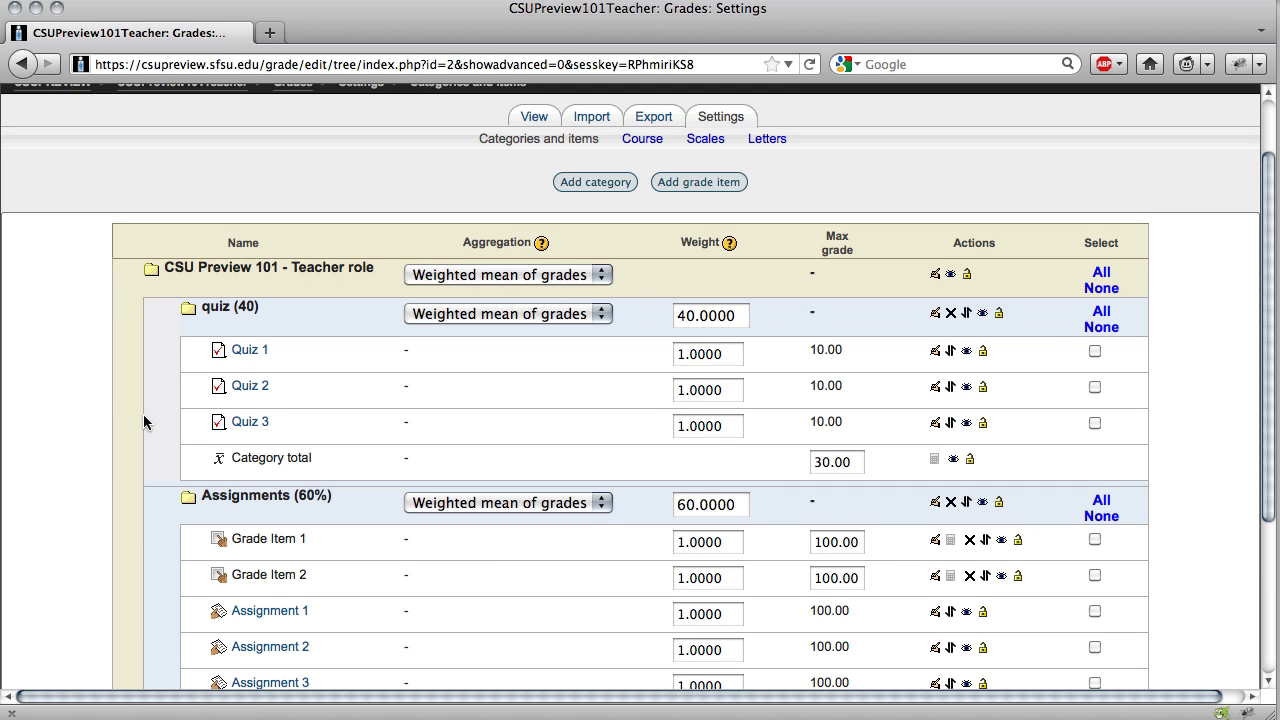
scroll(143, 422, "down", 1)
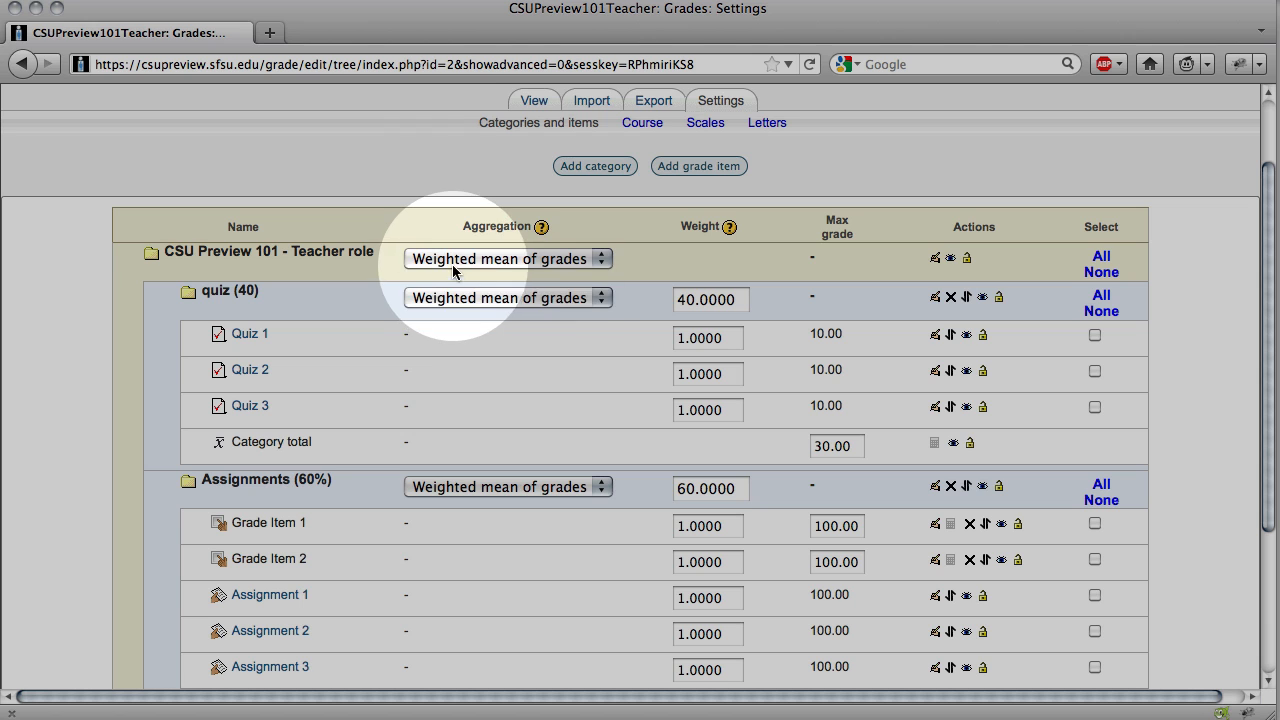
left_click(453, 265)
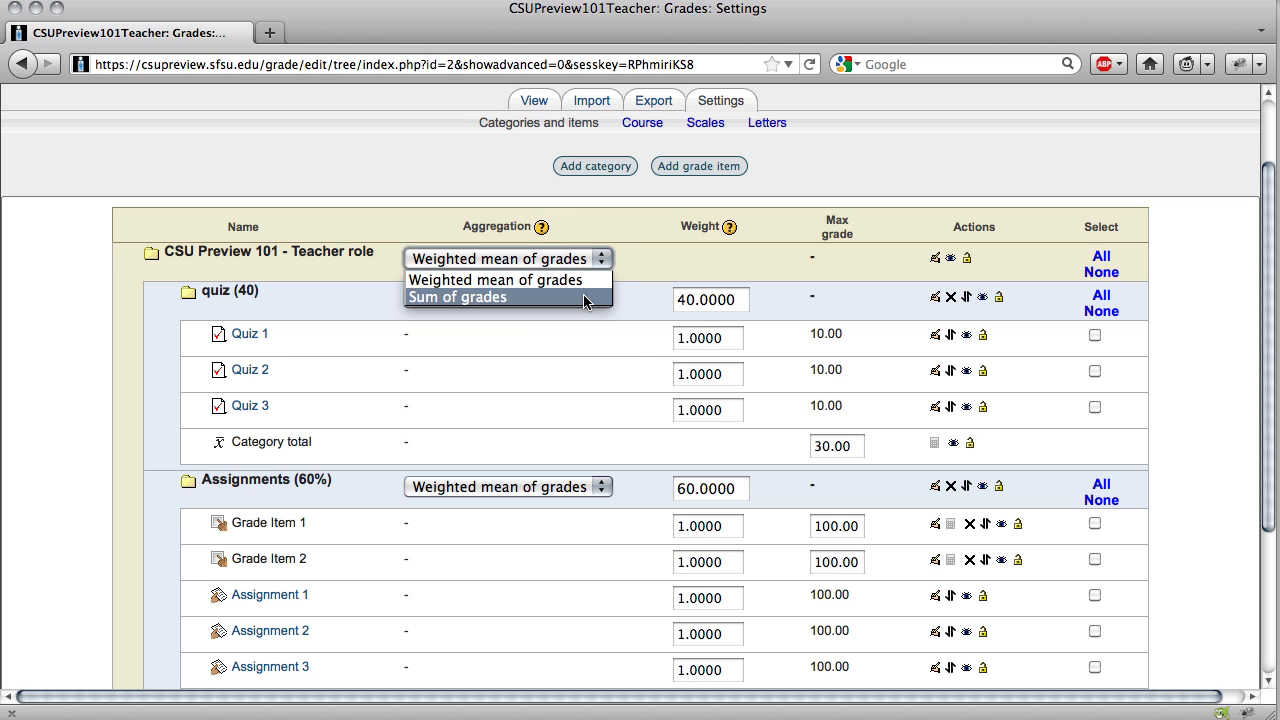
left_click(412, 153)
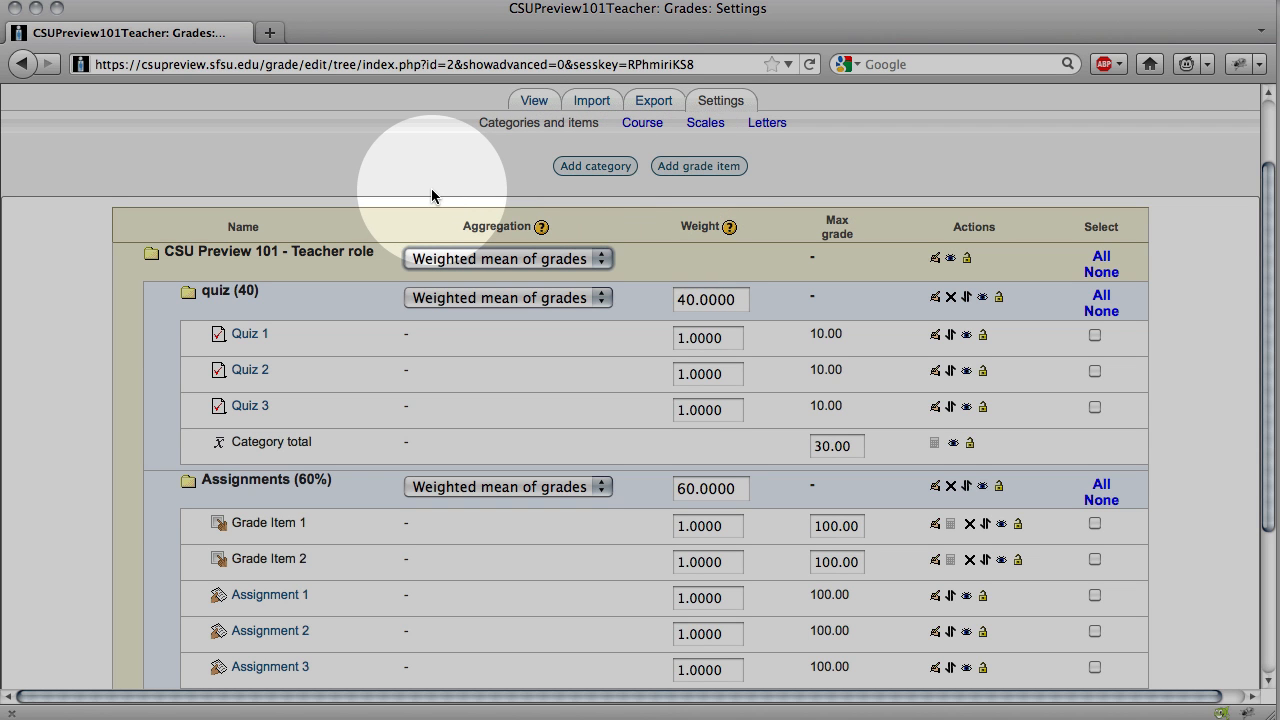
scroll(500, 320, "down", 3)
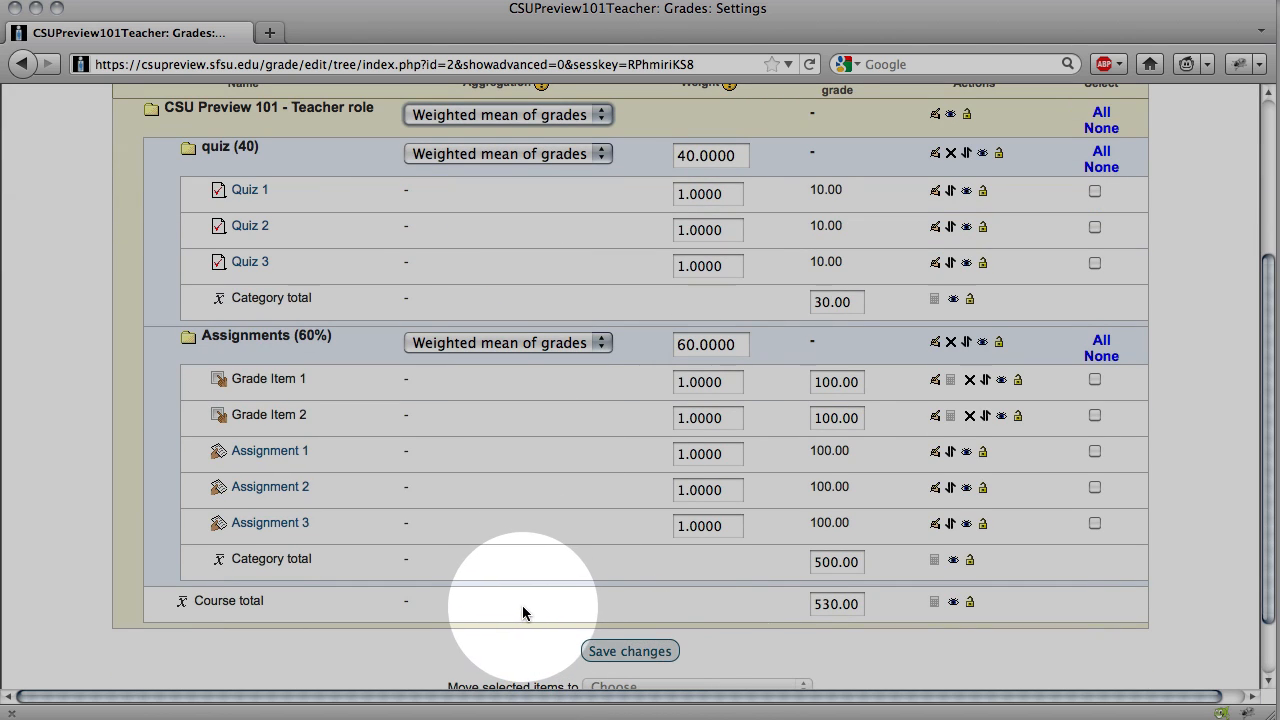
scroll(520, 612, "up", 2)
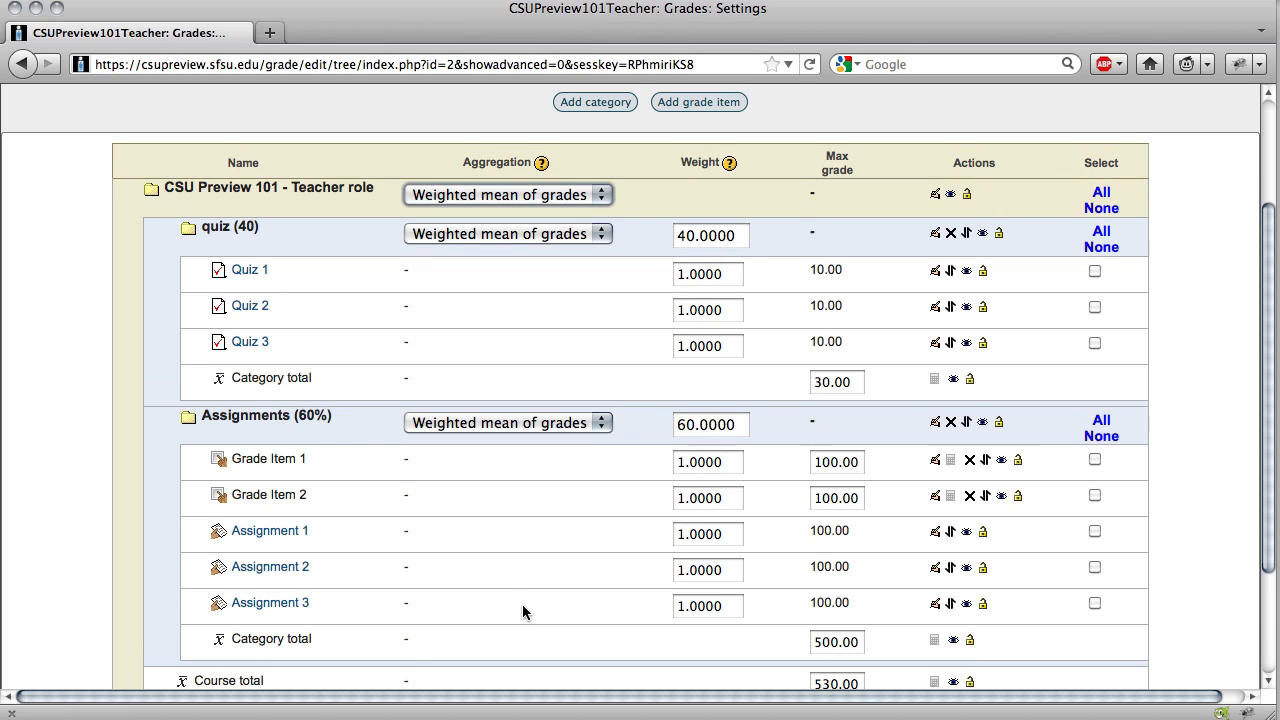
scroll(522, 604, "up", 1)
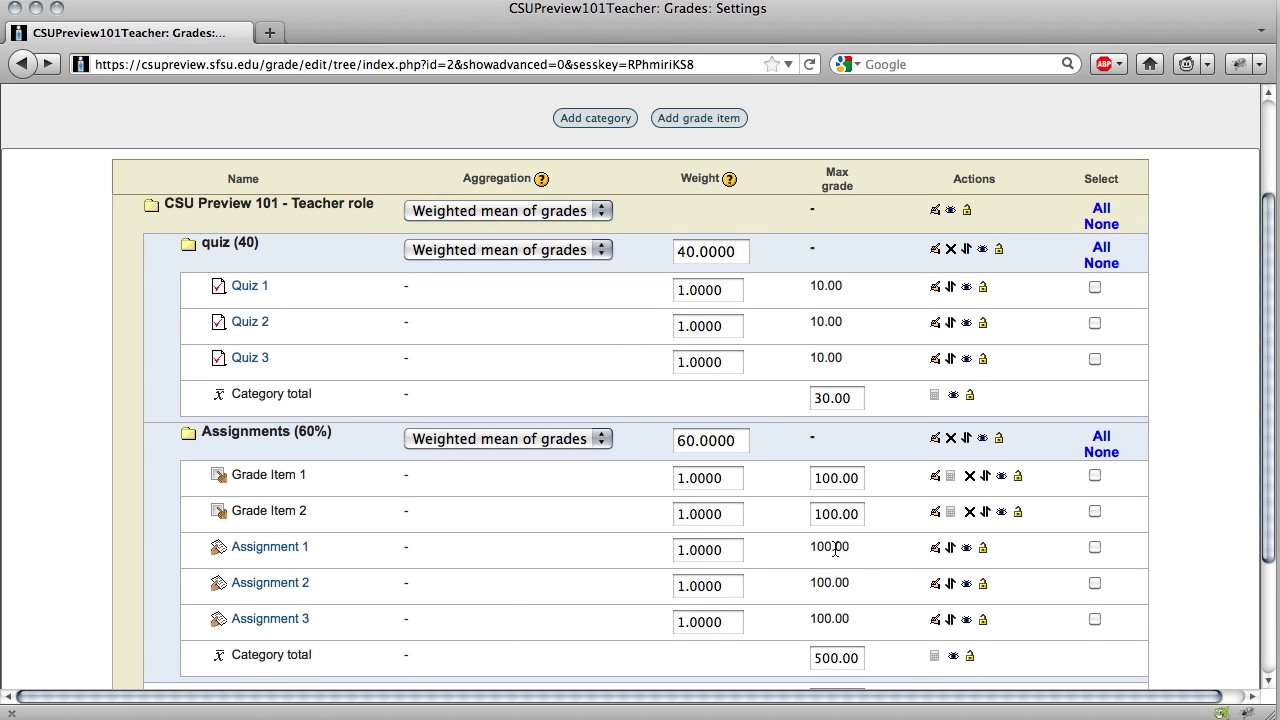
Open the Assignment 1 grade item for editing, show its advanced settings, and save the item
left_click(934, 548)
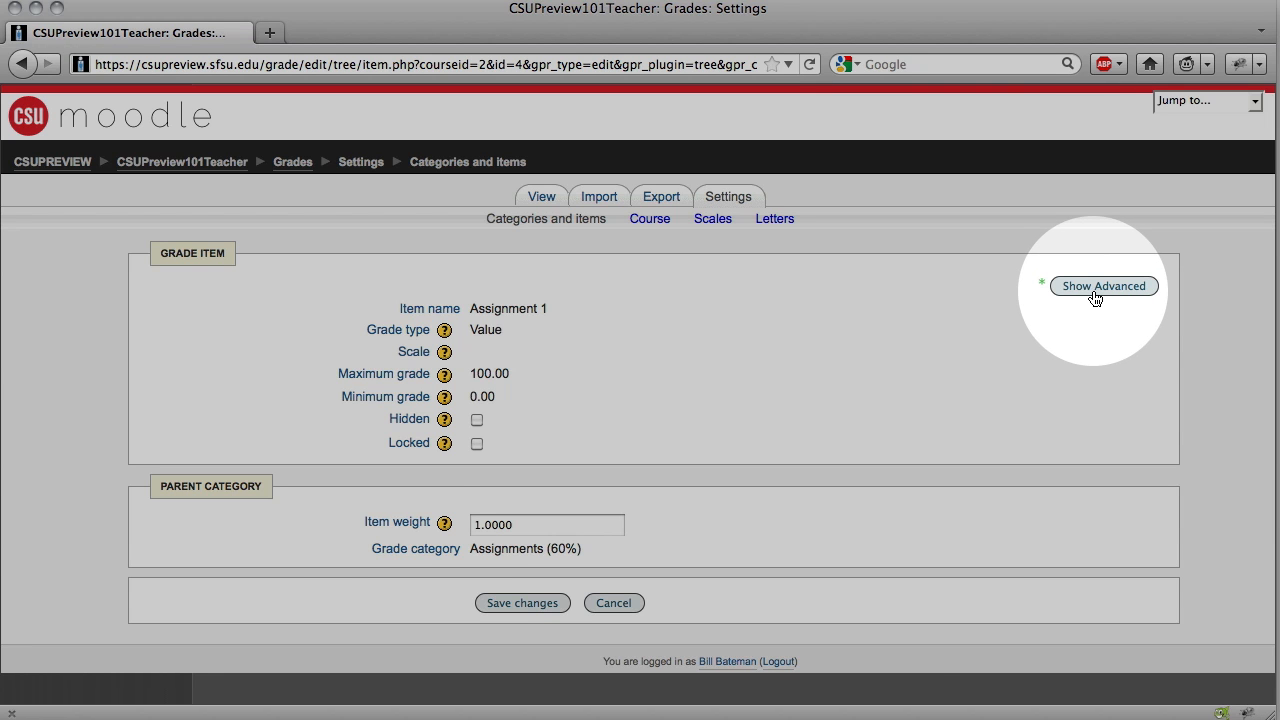
left_click(1100, 286)
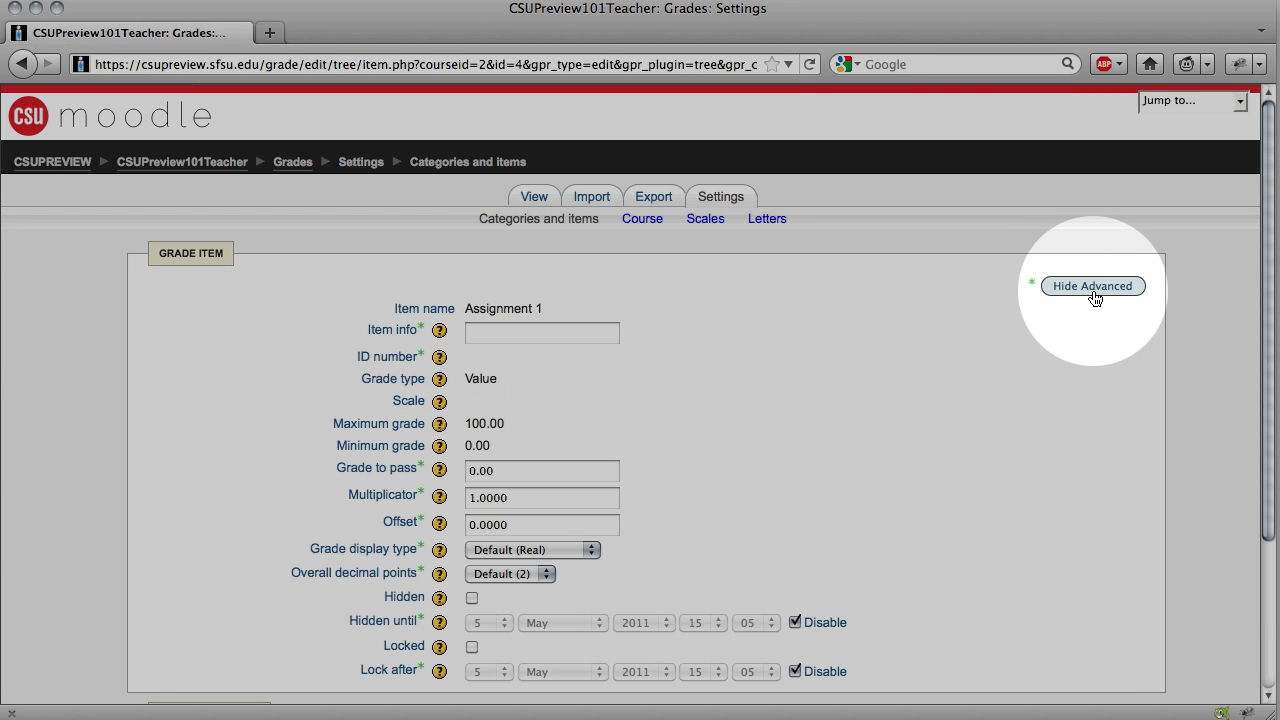
scroll(1008, 393, "down", 2)
scroll(1008, 395, "down", 1)
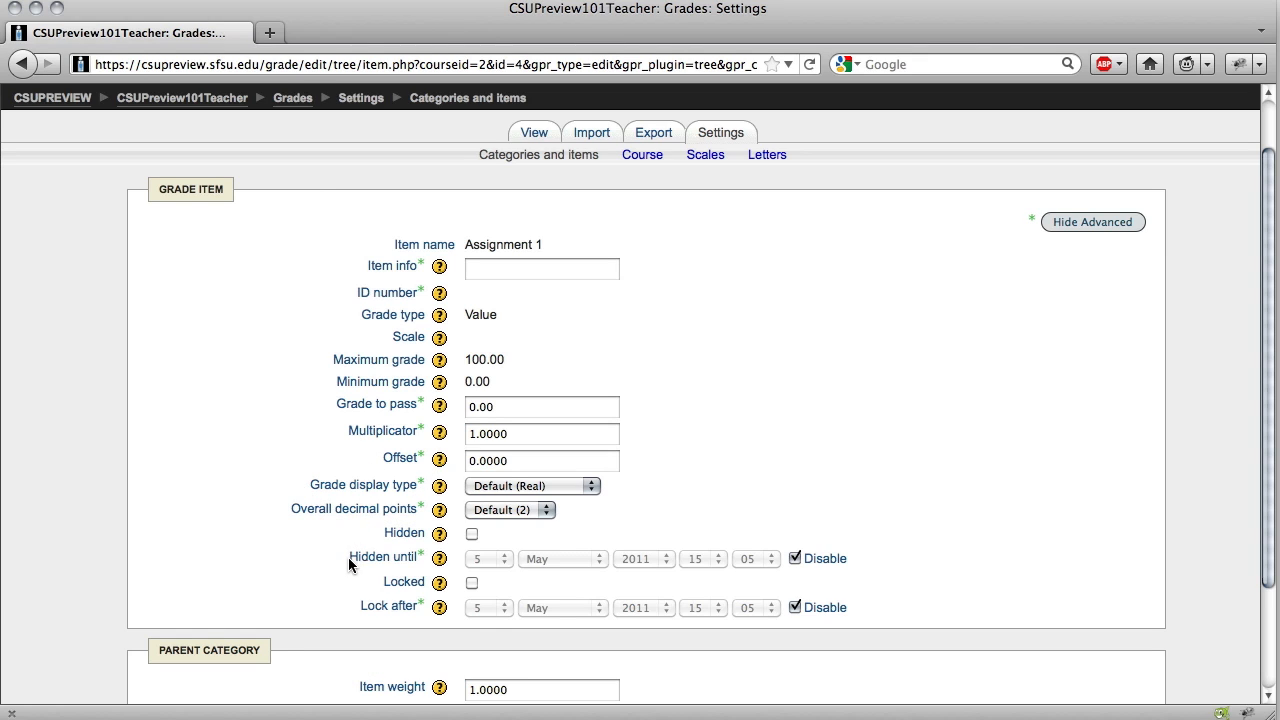
scroll(351, 580, "down", 3)
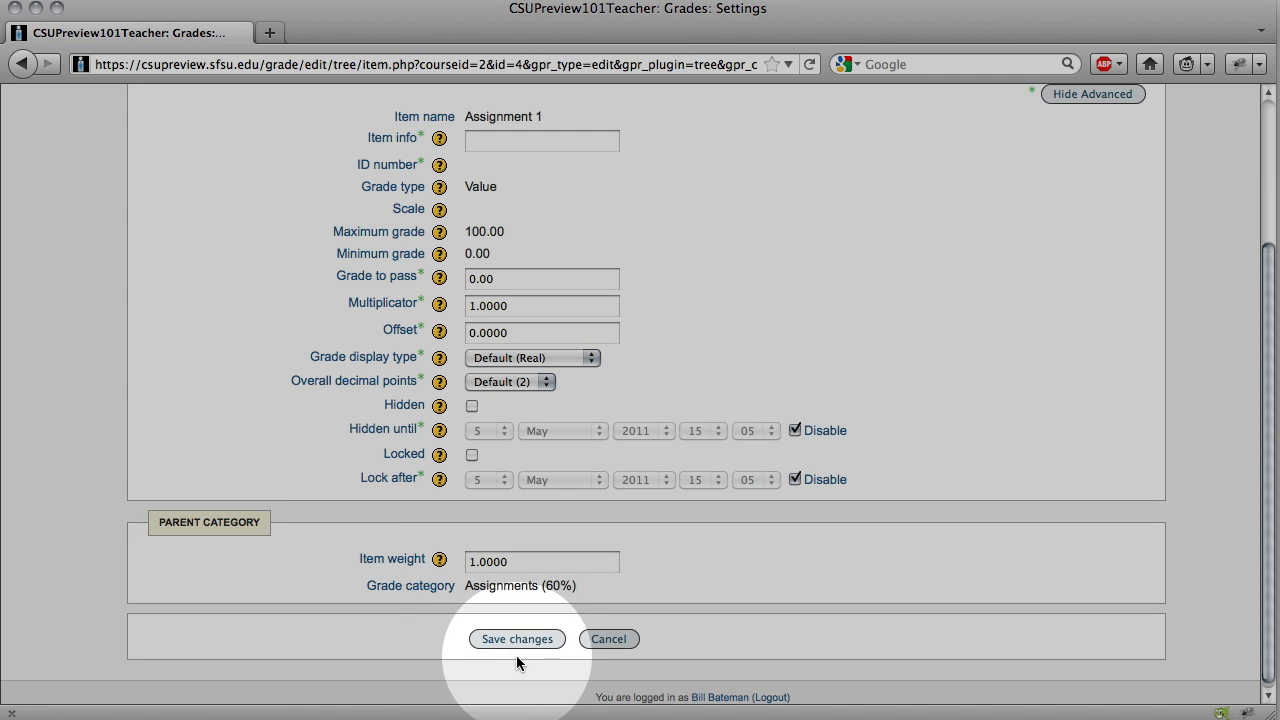
left_click(517, 645)
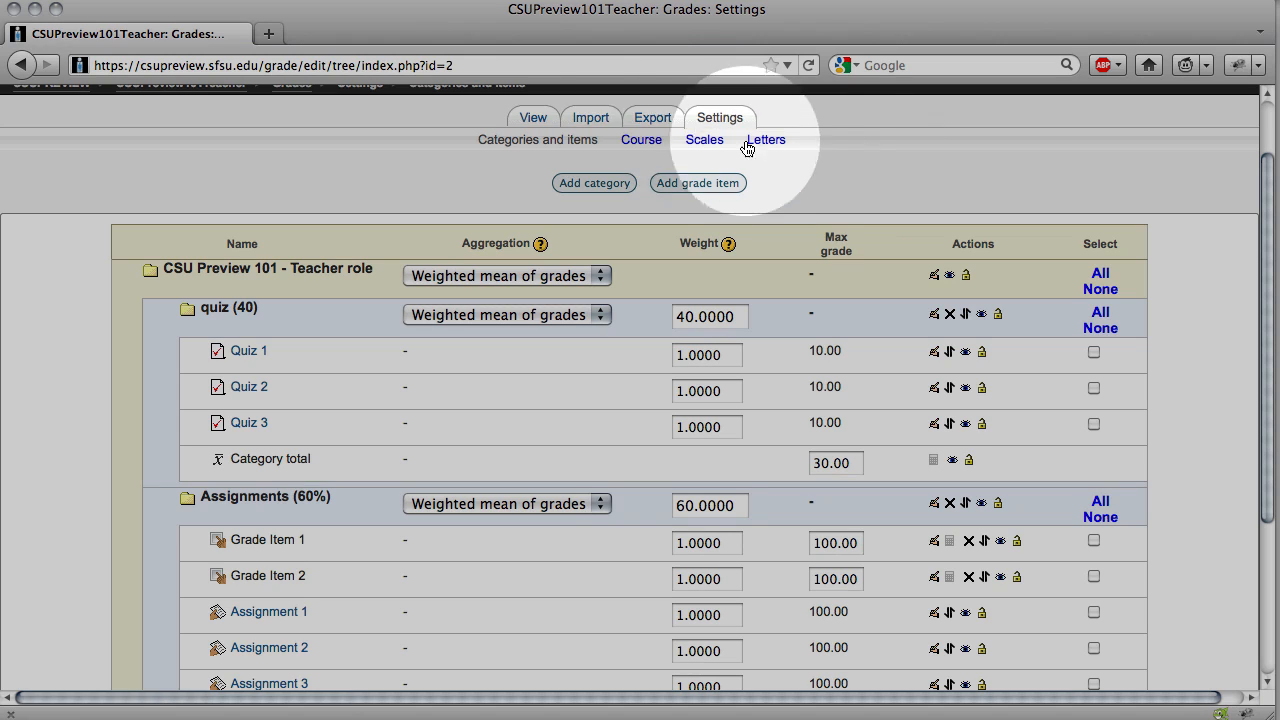
View the gradebook's CSV import page and its CSV and Excel spreadsheet export options
left_click(591, 119)
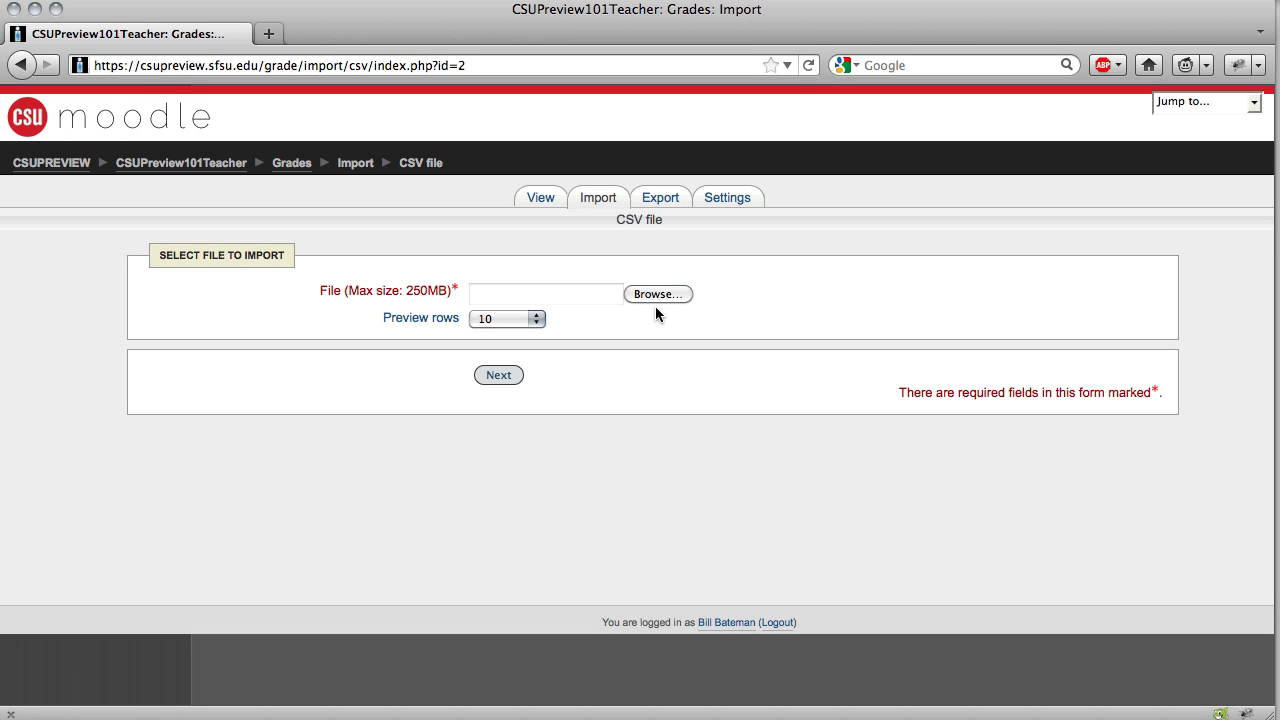
left_click(658, 201)
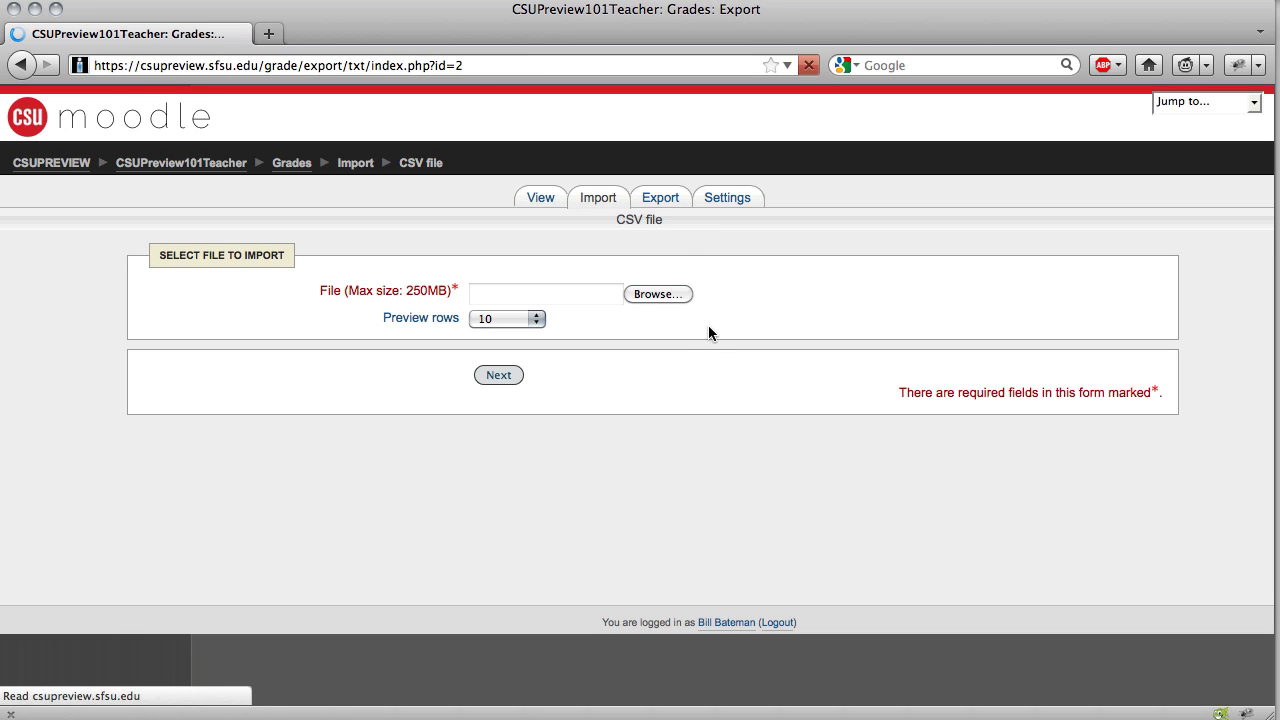
scroll(560, 365, "down", 2)
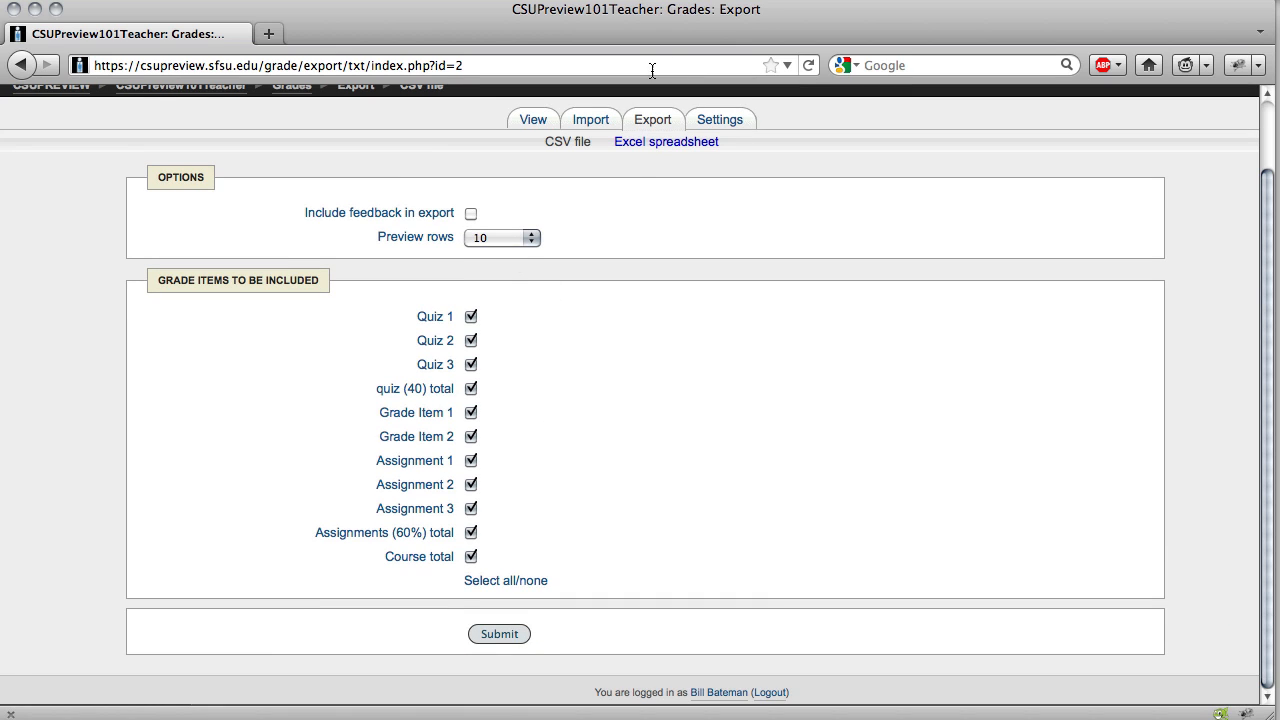
left_click(630, 146)
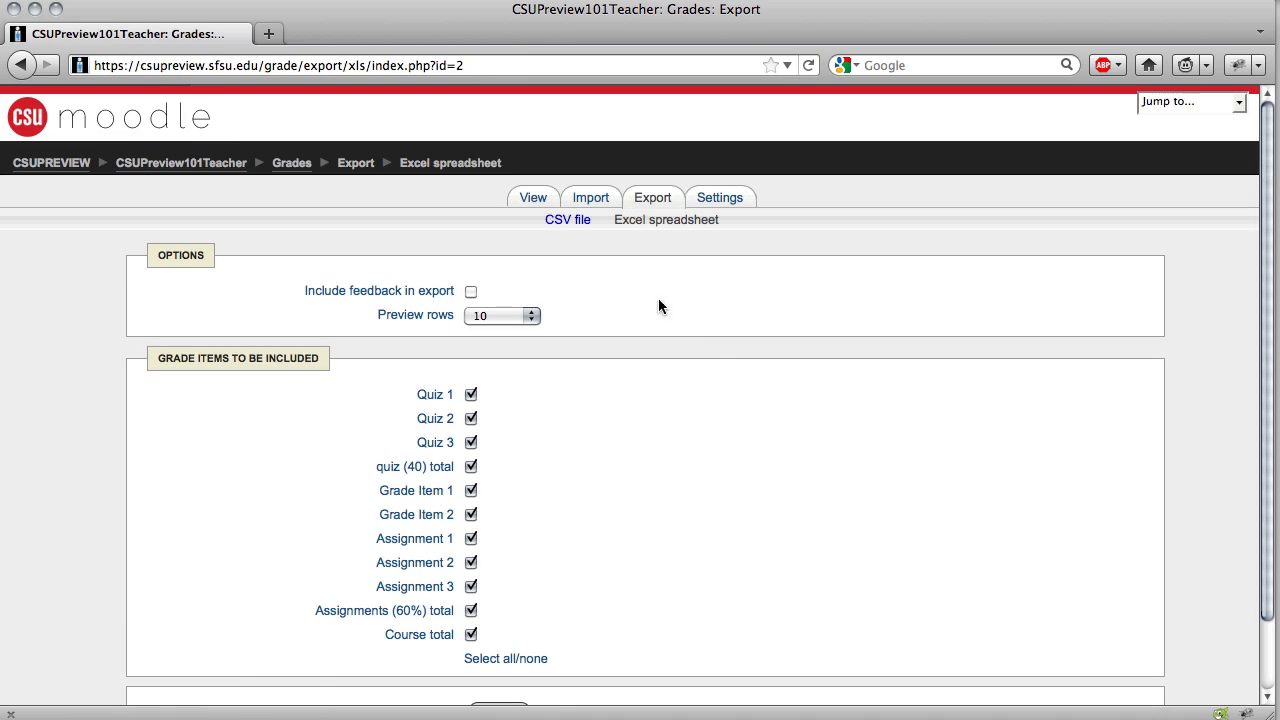
Return to the grader report and view the student grades table
left_click(532, 199)
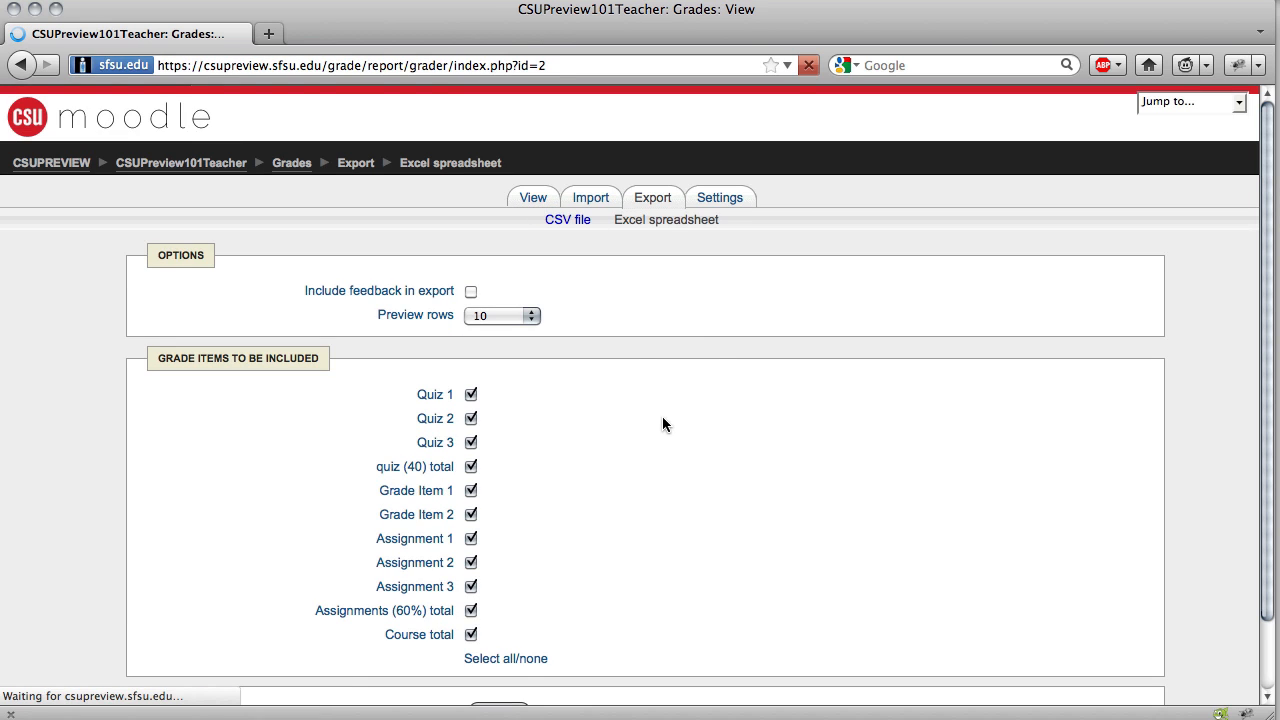
scroll(857, 458, "down", 1)
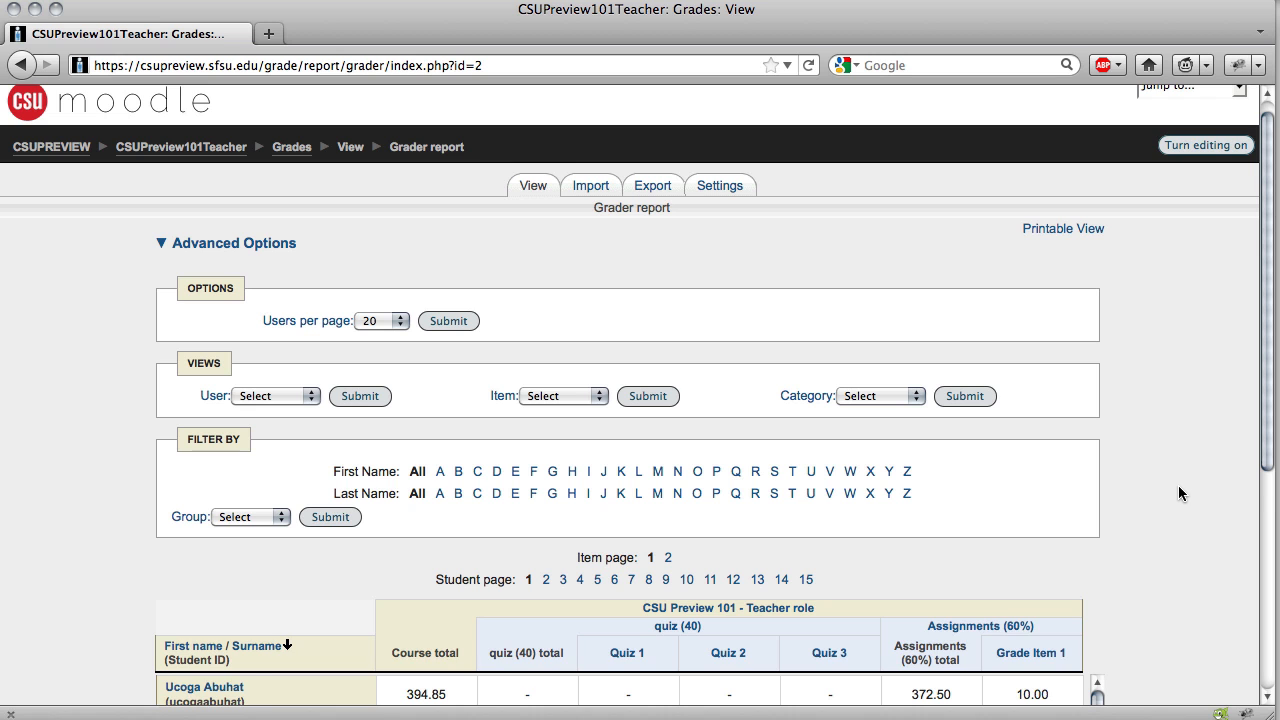
scroll(1178, 492, "down", 2)
scroll(1176, 490, "down", 6)
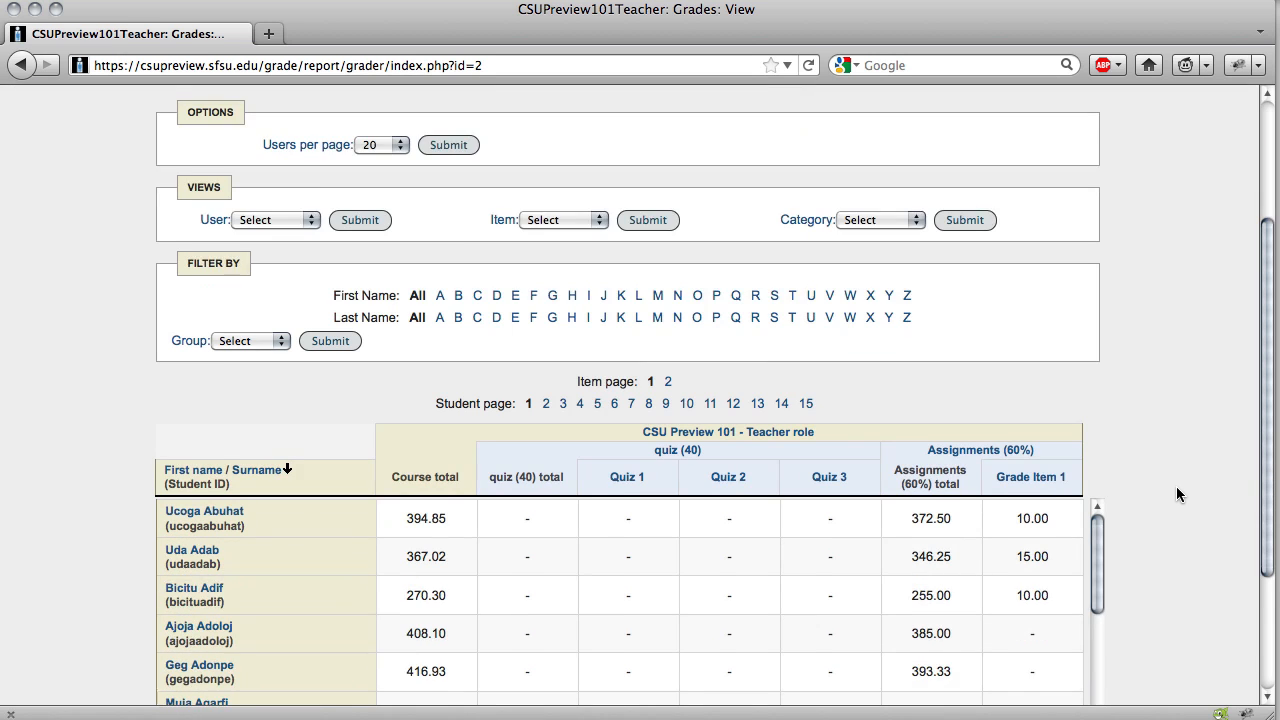
Look through the student rows of the grader report down to its range and average rows
left_click_drag(1096, 383, 1106, 459)
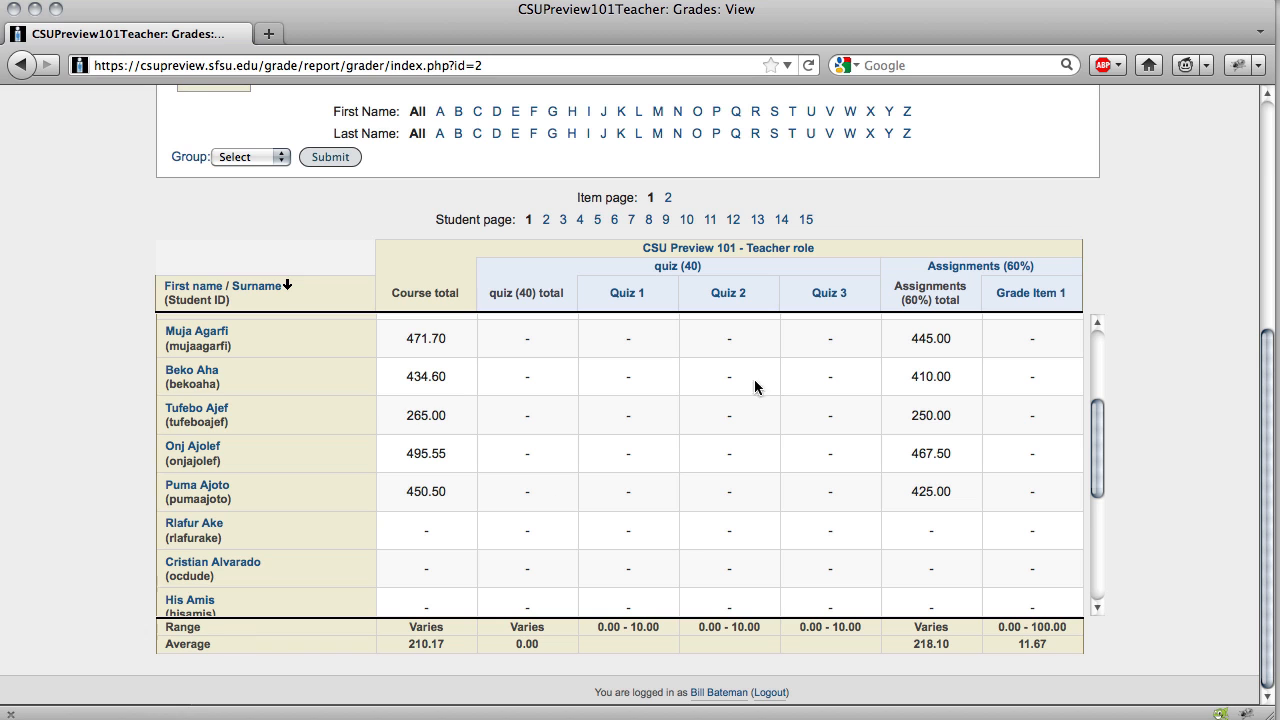
scroll(1045, 330, "up", 4)
scroll(1099, 303, "up", 5)
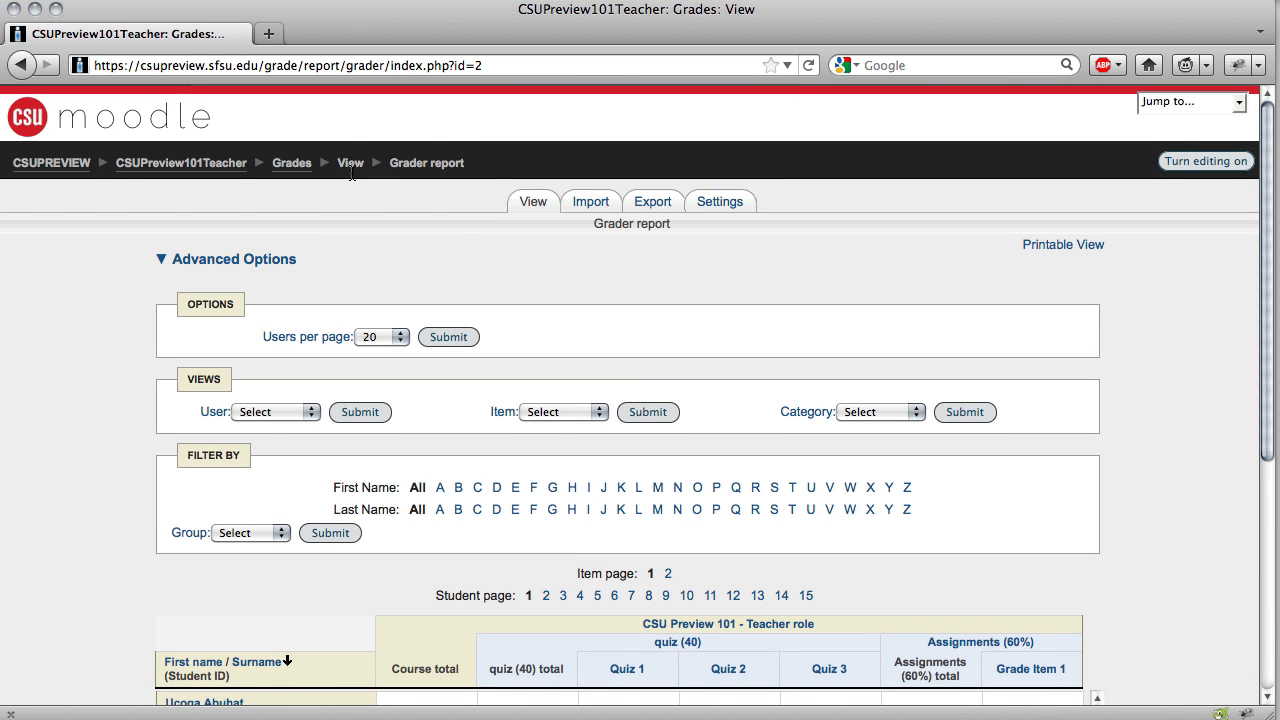
Turn editing on for the CSU Preview 101 course page and start a new "Upload a single file" assignment in the section containing the News forum
left_click(193, 165)
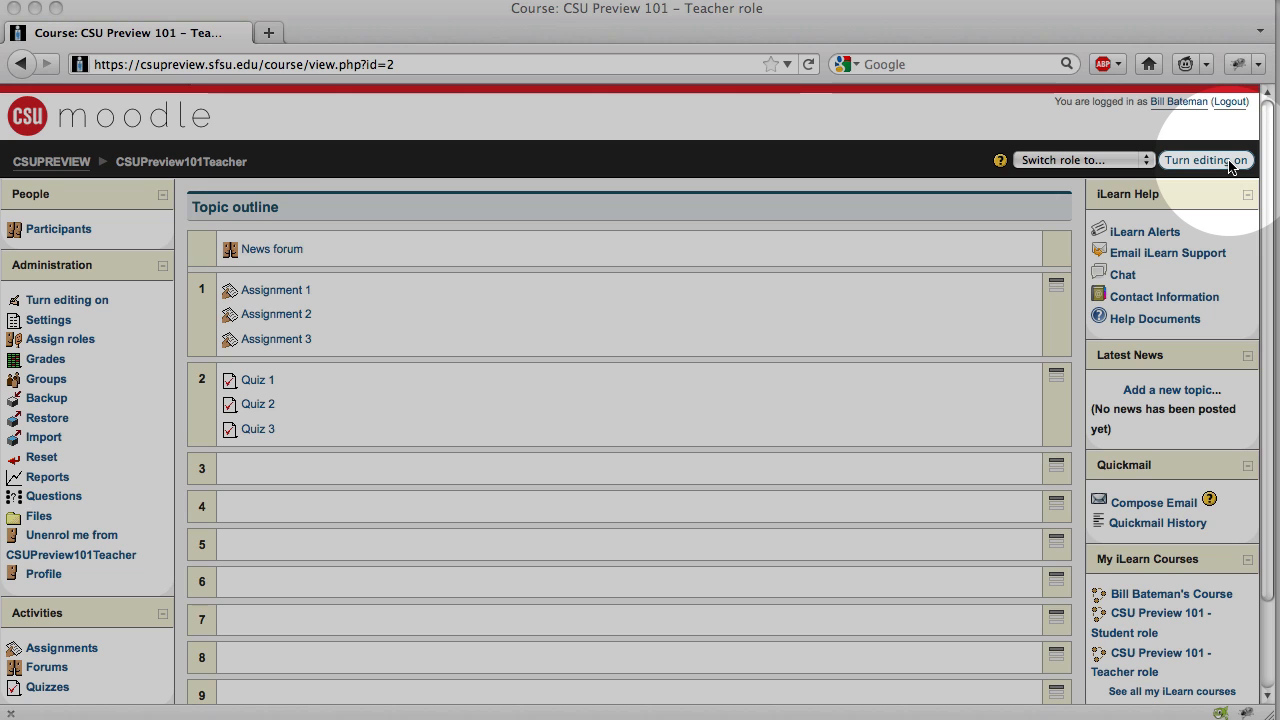
left_click(1229, 162)
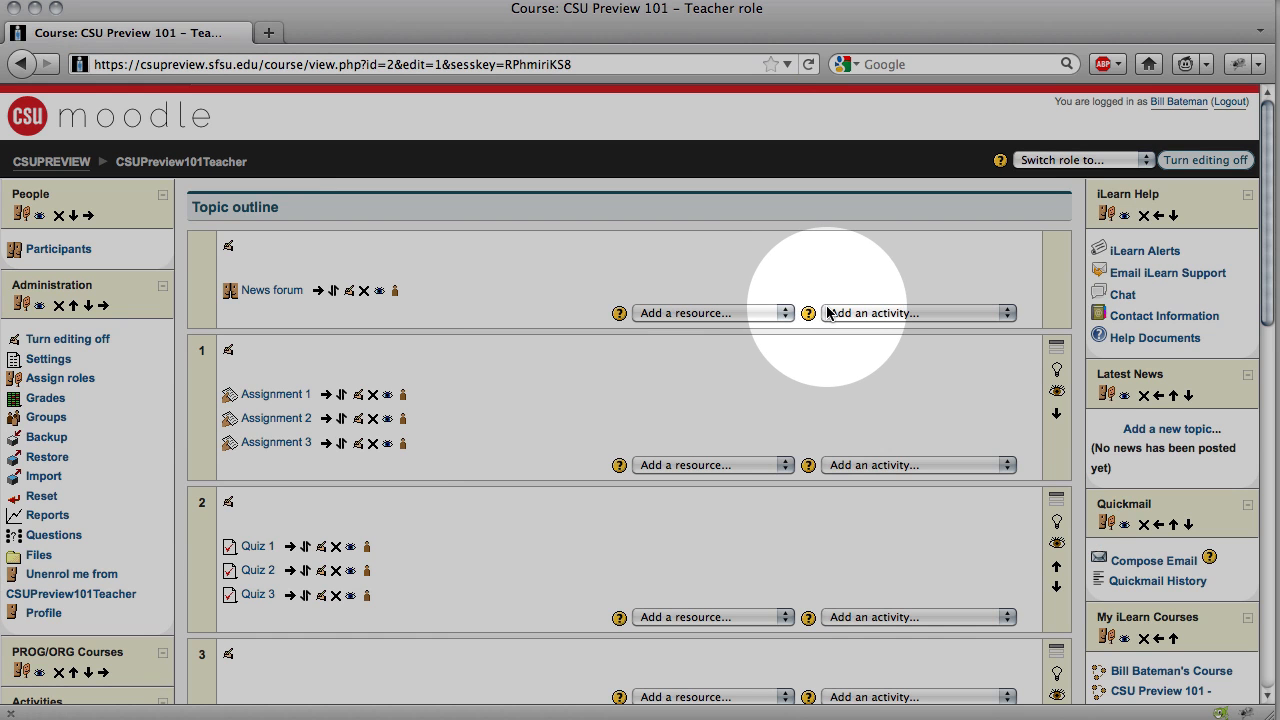
left_click(827, 313)
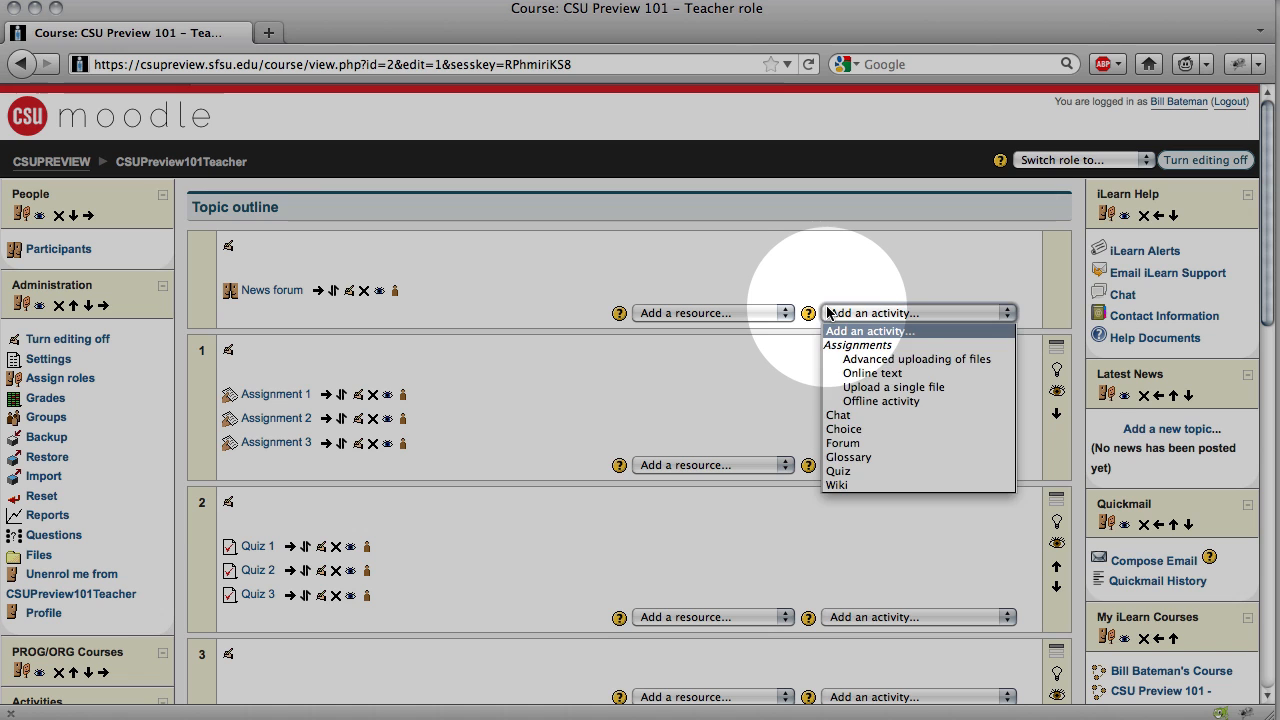
left_click(886, 391)
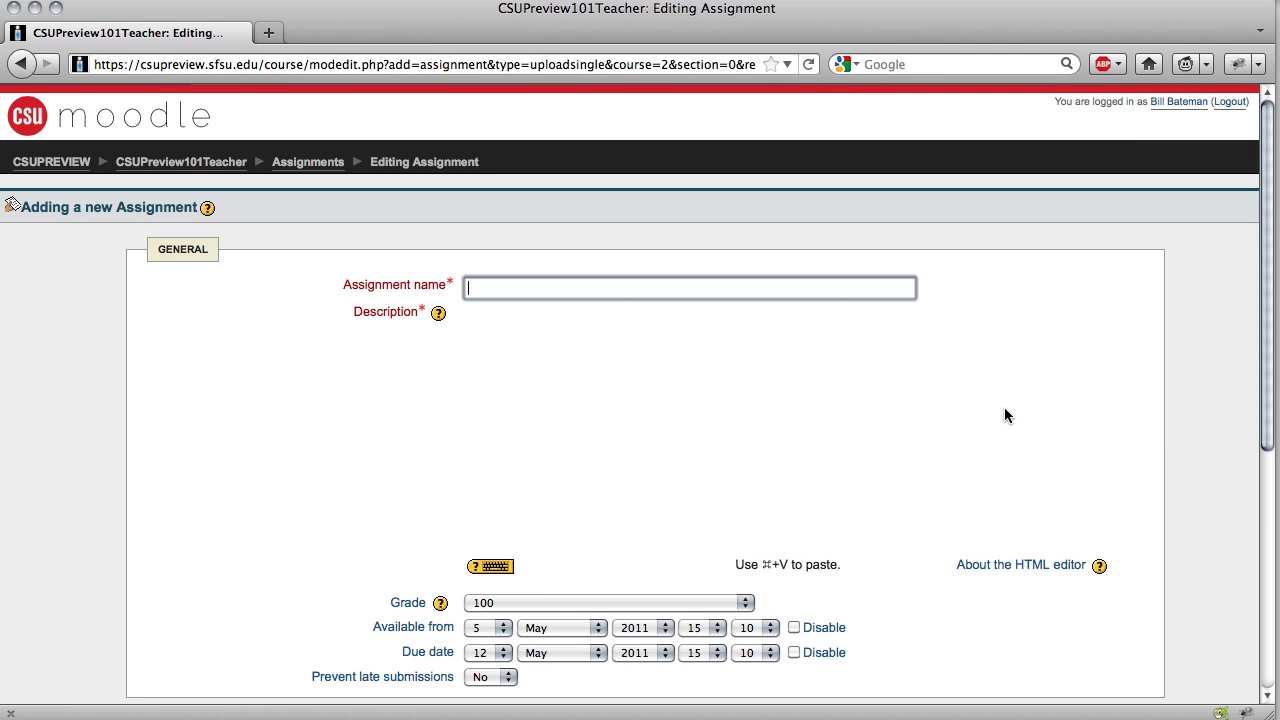
Review the new assignment form's description editor, including Paste from Word, and its grade, date and file upload settings
scroll(979, 460, "down", 3)
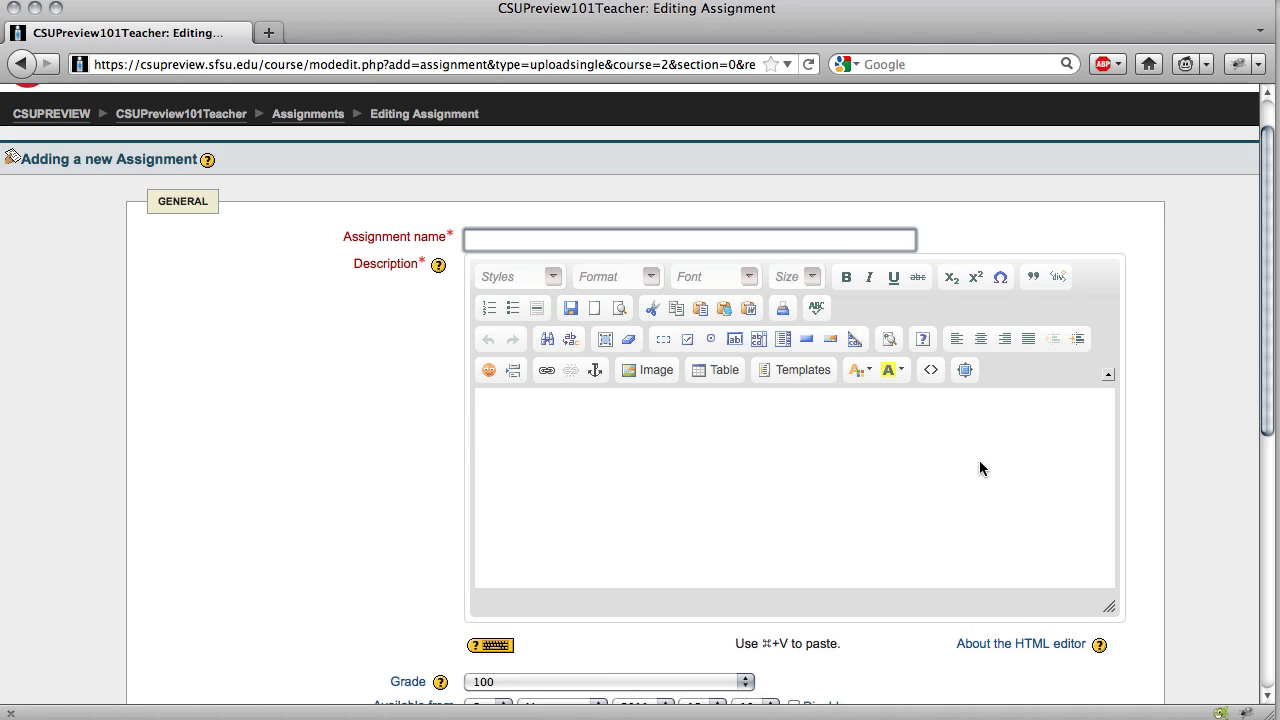
scroll(979, 462, "down", 3)
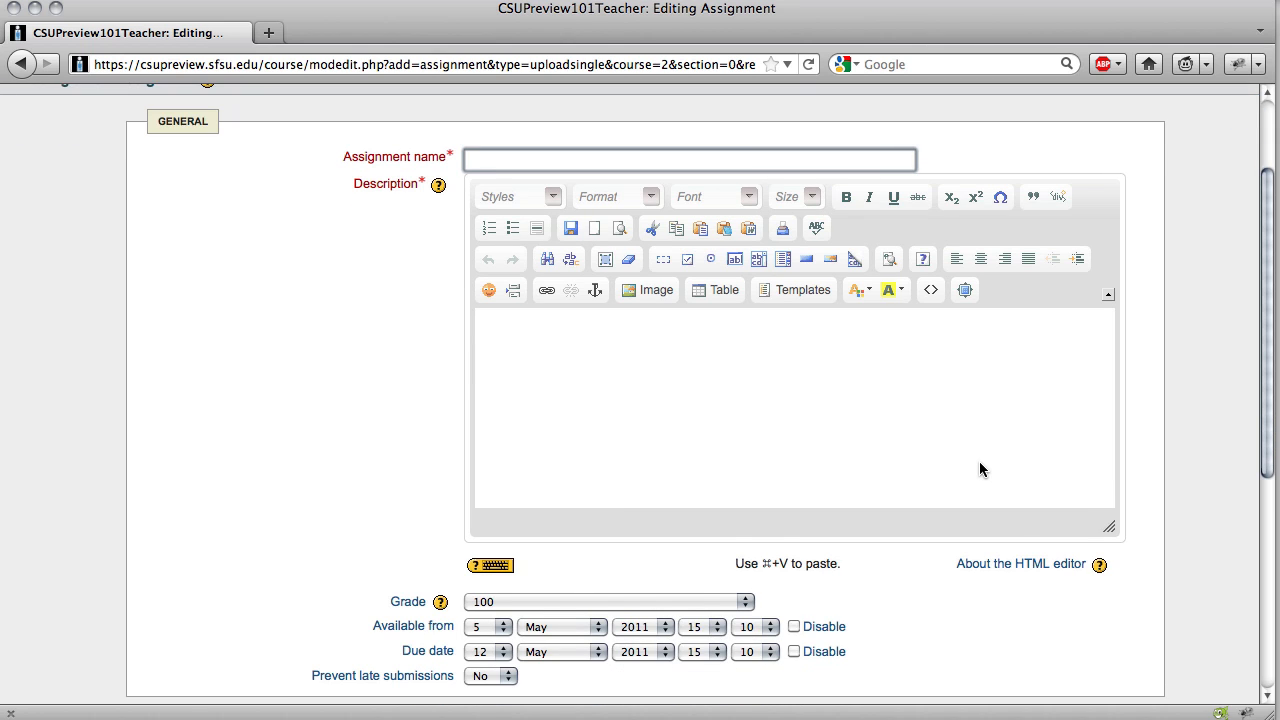
scroll(979, 468, "down", 10)
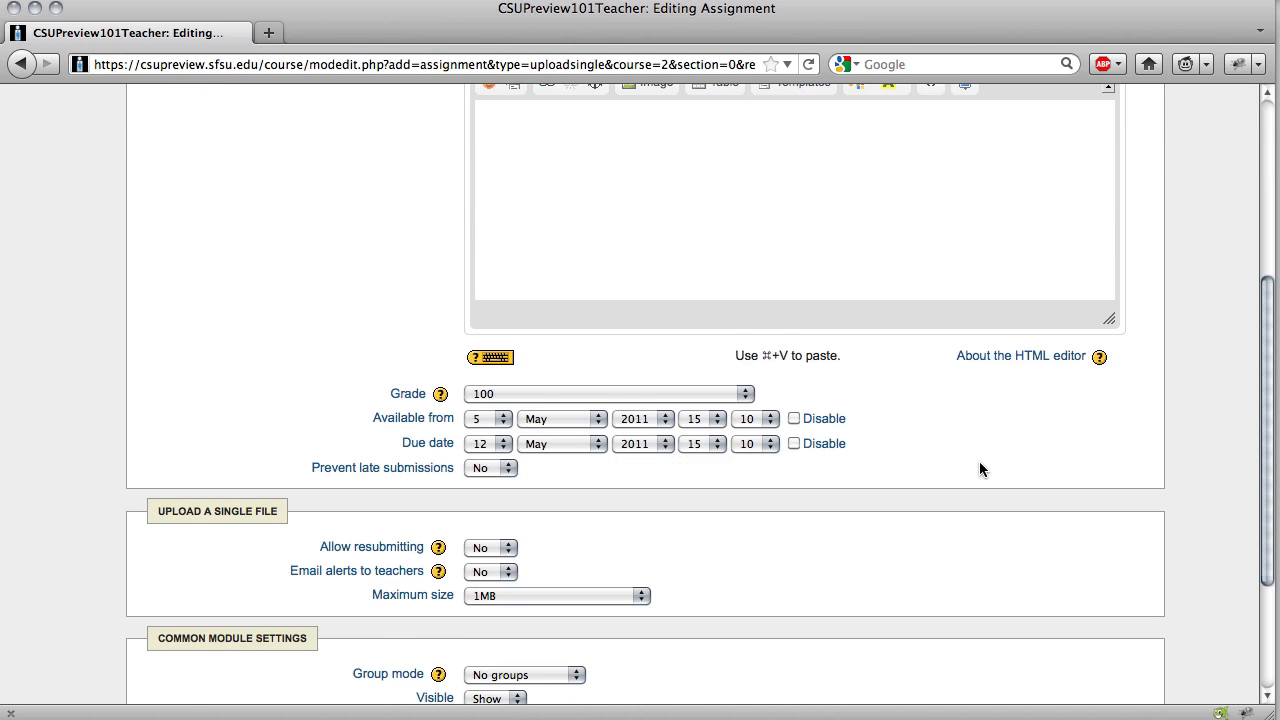
scroll(979, 468, "up", 20)
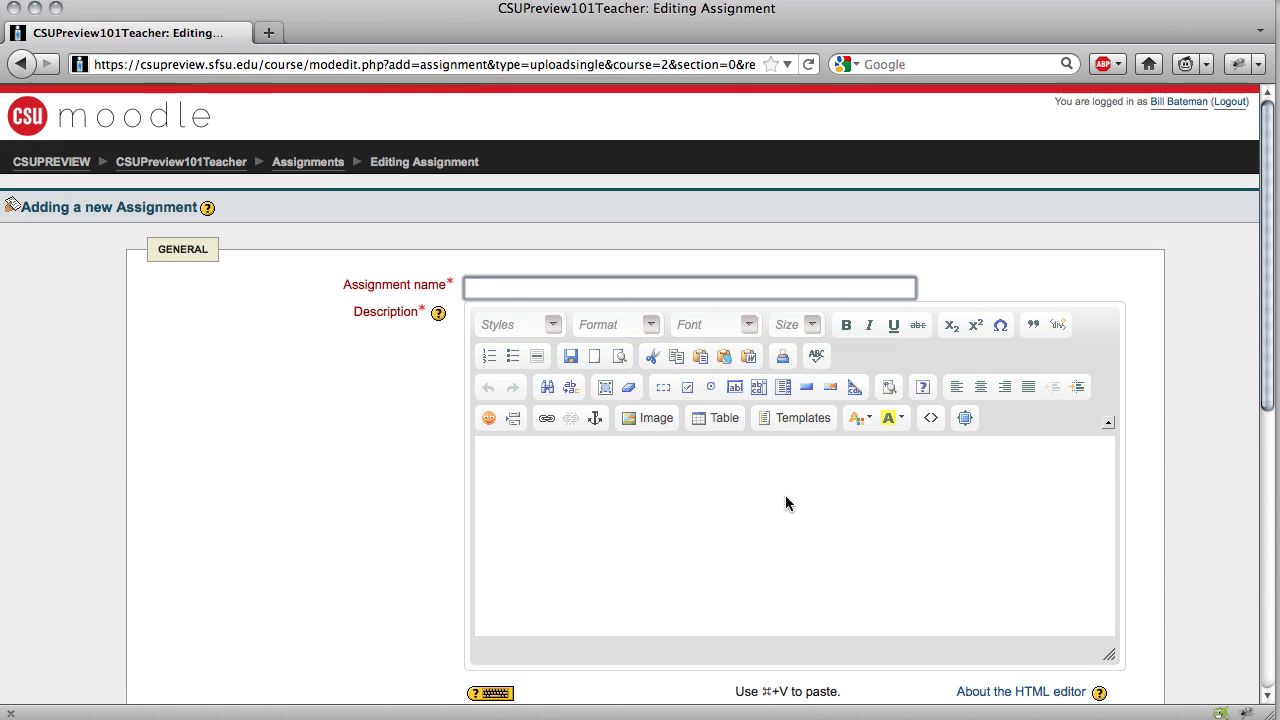
scroll(949, 514, "down", 2)
scroll(950, 514, "down", 1)
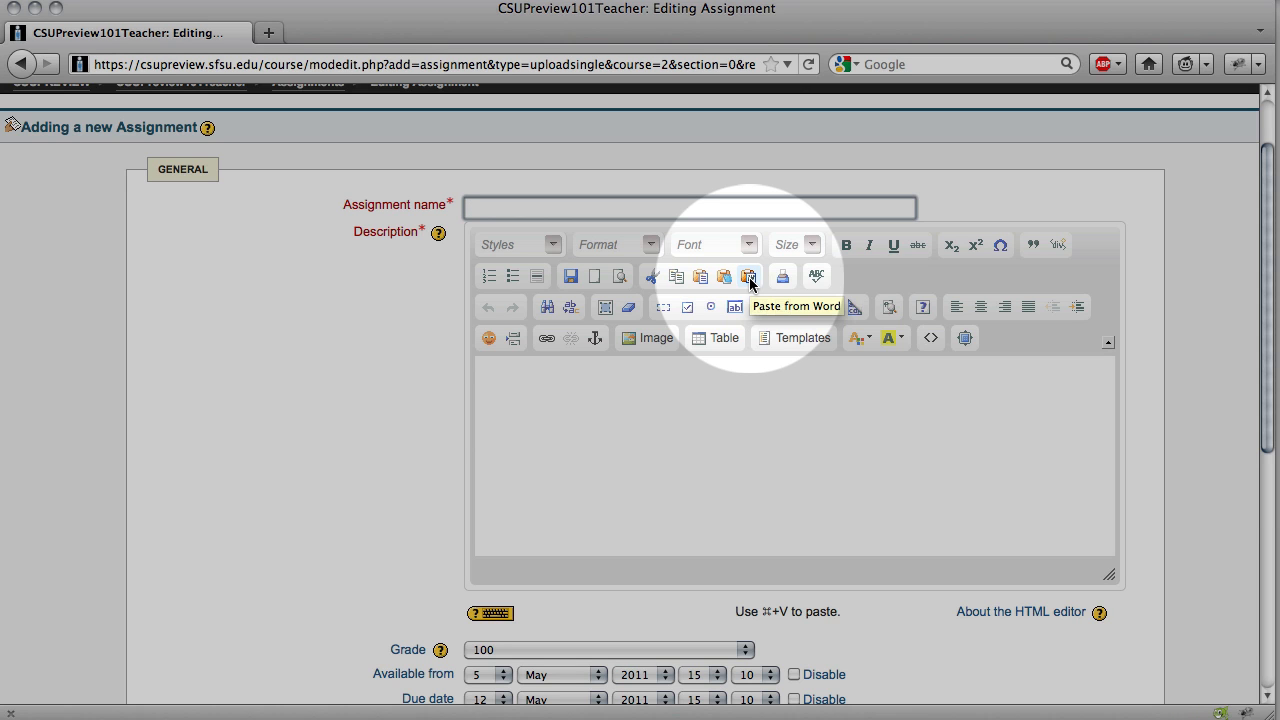
scroll(351, 357, "up", 2)
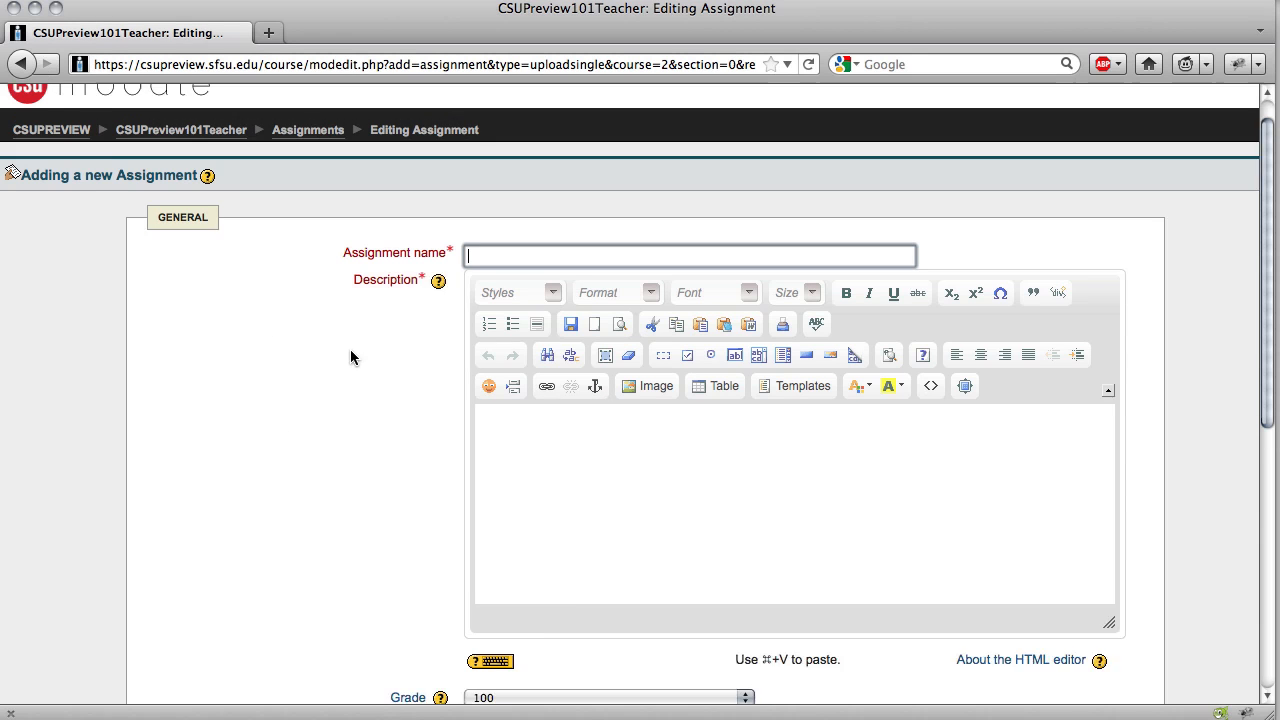
Leave the assignment form unsaved and view the printable version of the course's grader report
left_click(181, 161)
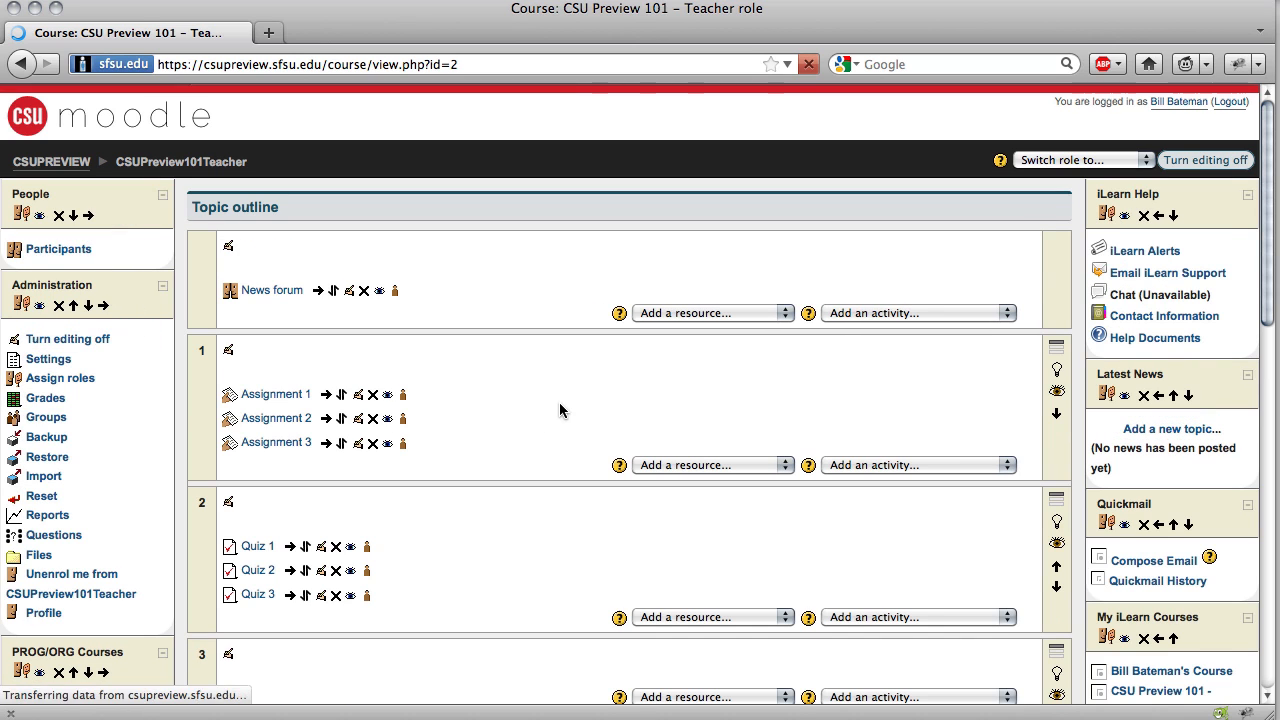
left_click(45, 398)
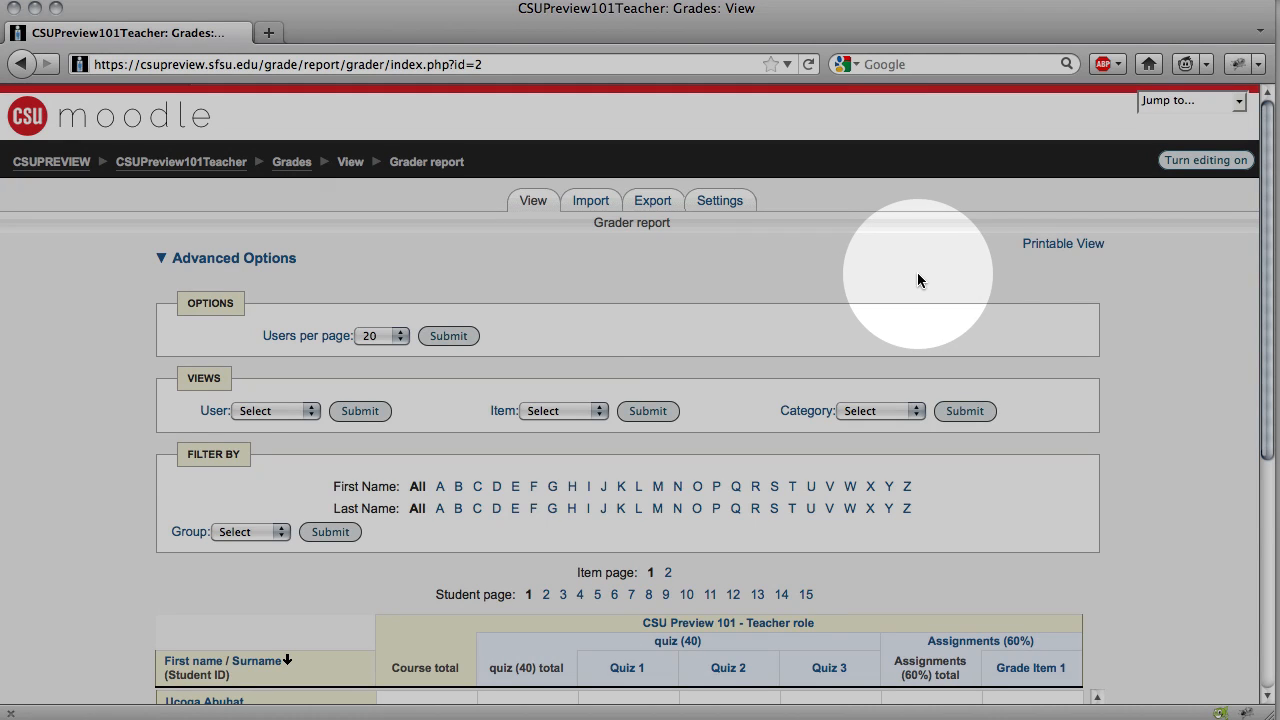
left_click(1070, 248)
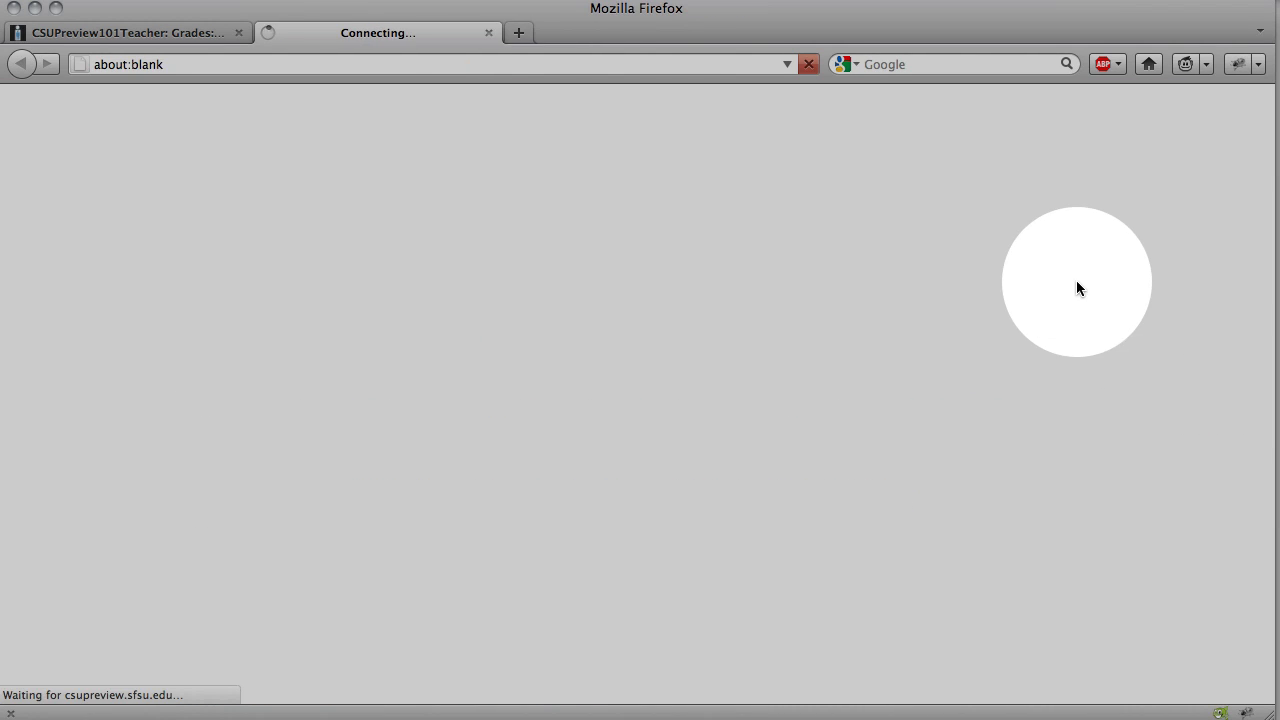
scroll(968, 300, "down", 2)
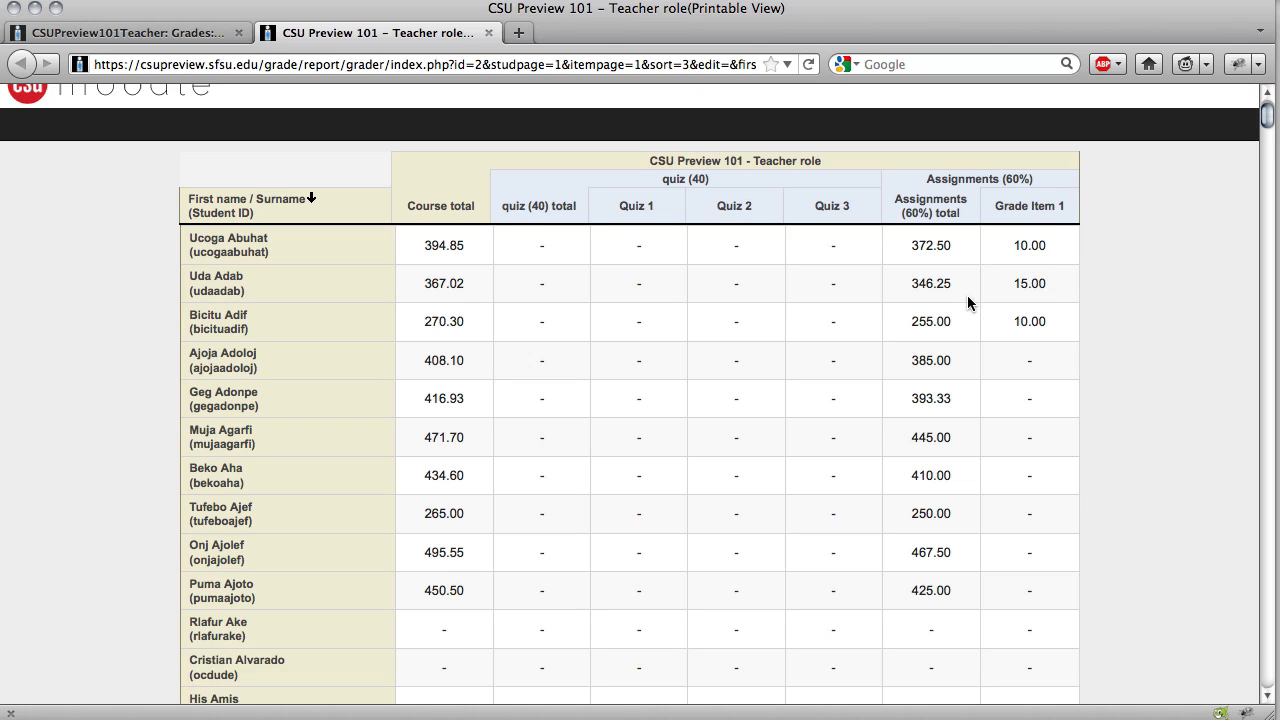
scroll(968, 300, "down", 2)
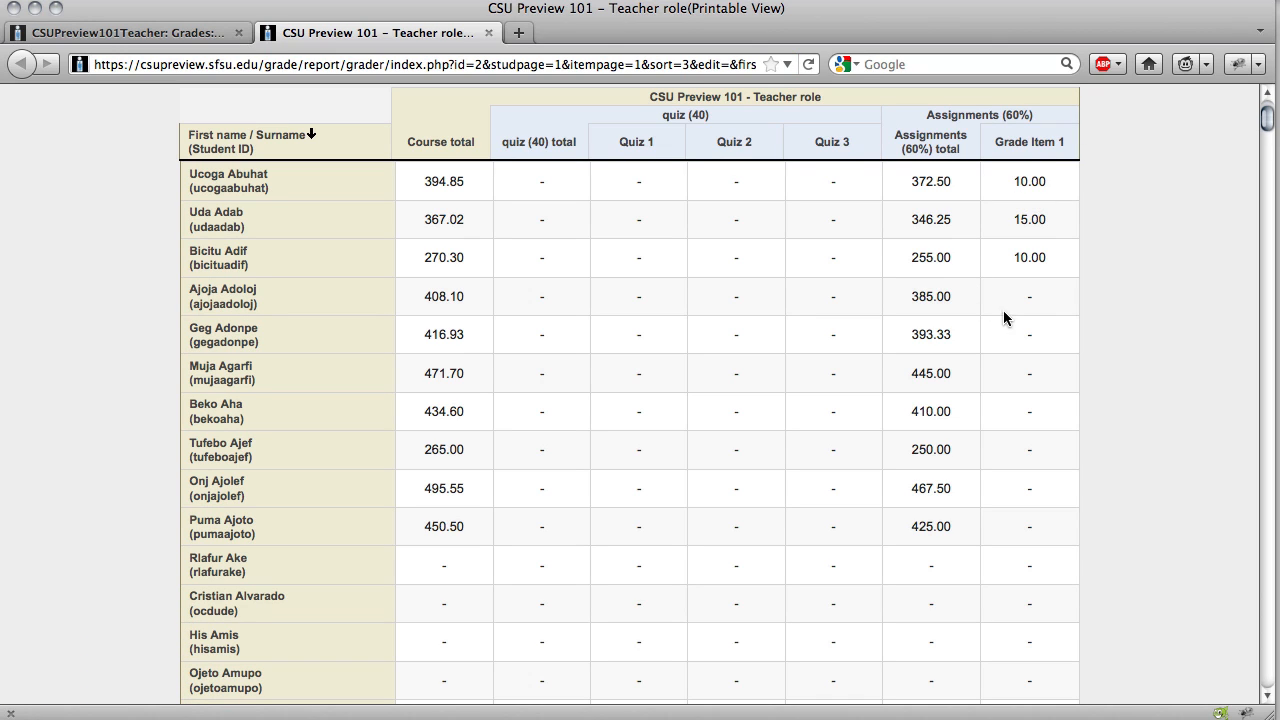